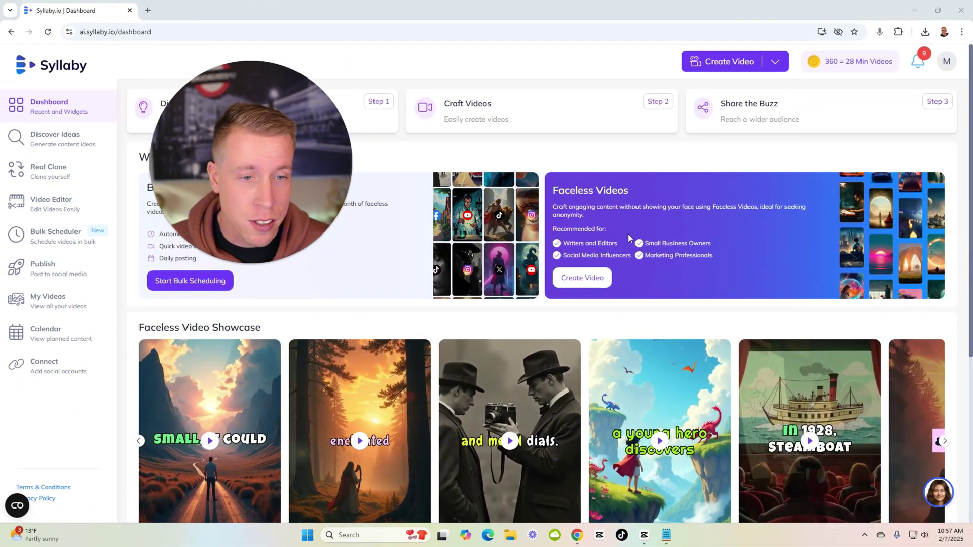
# Open Real Clone, listing the $499 Studio Avatar, $99 Lite Avatar and Voice Clone
pyautogui.scroll(-1, 152, 152)
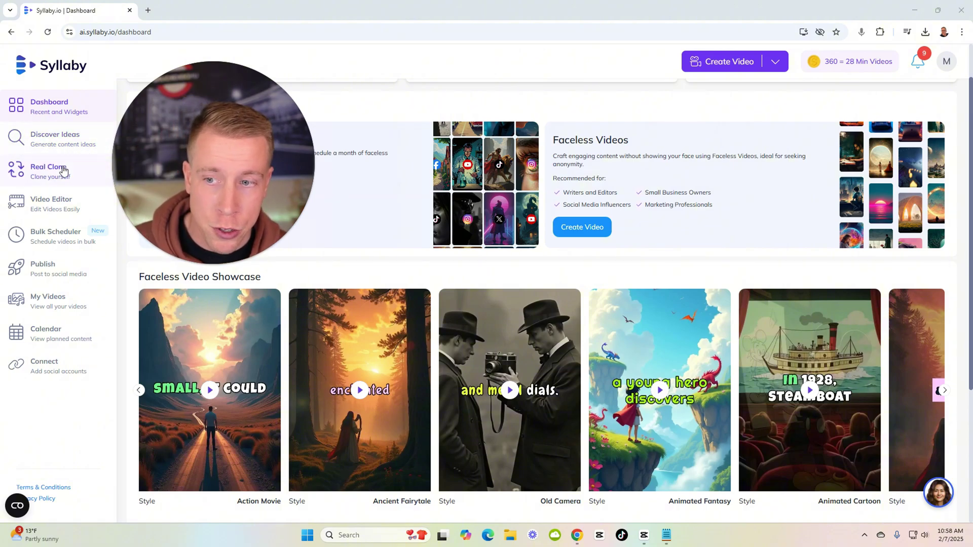
pyautogui.click(63, 171)
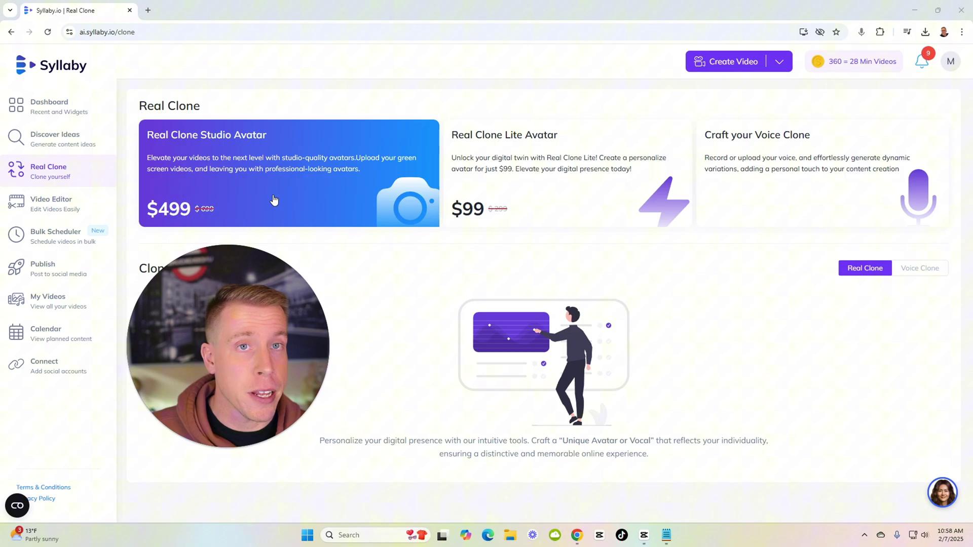
# Open the Video Editor, then exit it and discard changes to reach the four Untitled Videos
pyautogui.click(49, 201)
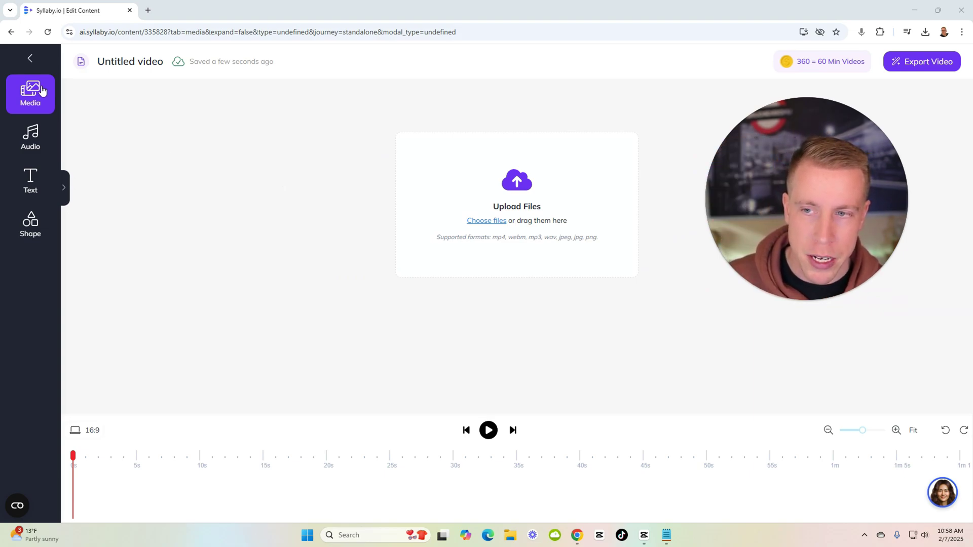
pyautogui.click(27, 60)
pyautogui.click(566, 301)
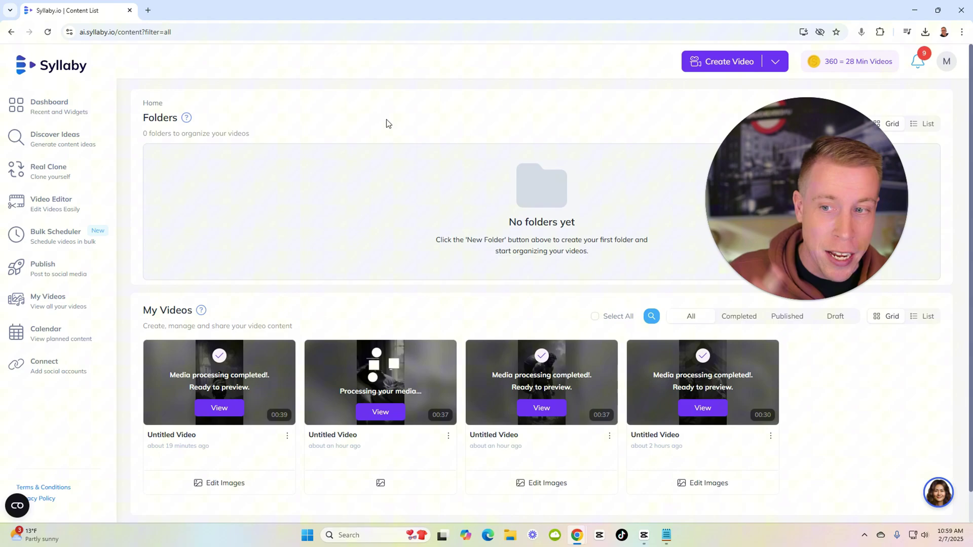
# Open the Bulk Scheduler and scroll down to its Scheduled Times and Summary
pyautogui.click(67, 250)
pyautogui.scroll(-2, 319, 365)
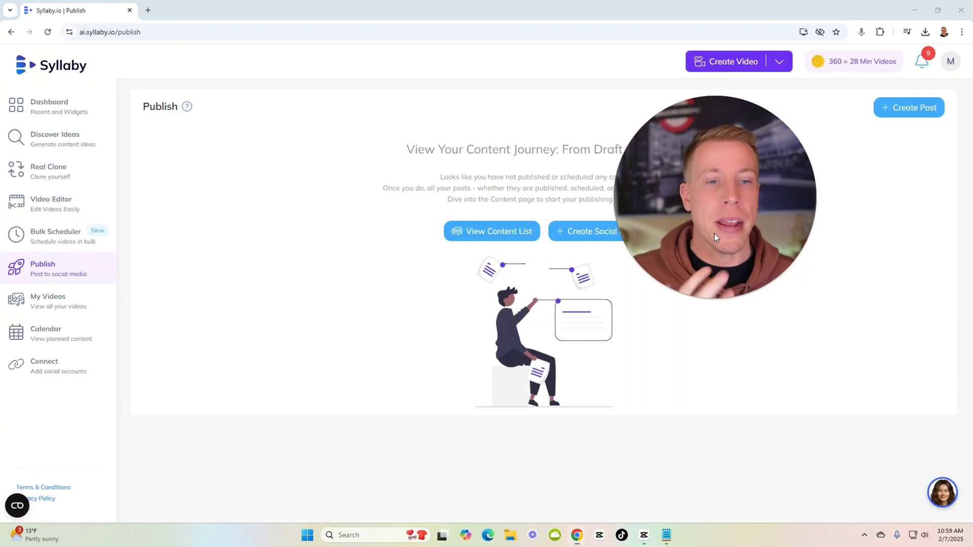
# Check the Create Social Post form, then open the February calendar and start a Feb 14 post
pyautogui.moveTo(714, 233); pyautogui.dragTo(295, 241)
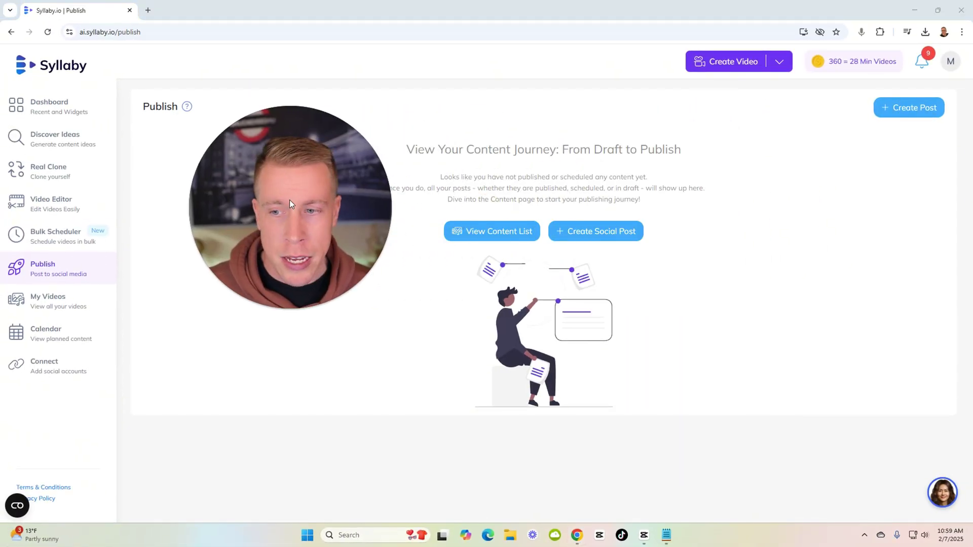
pyautogui.click(611, 240)
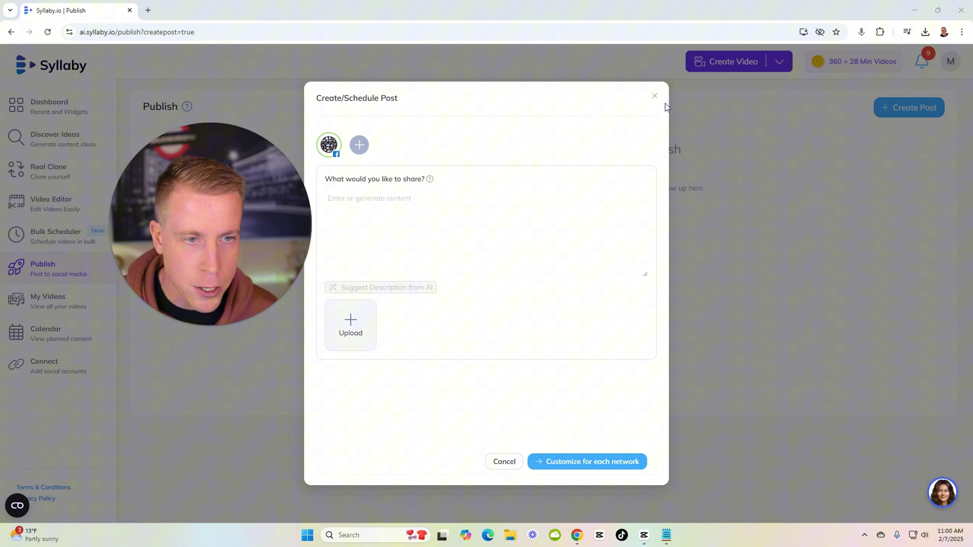
pyautogui.click(653, 96)
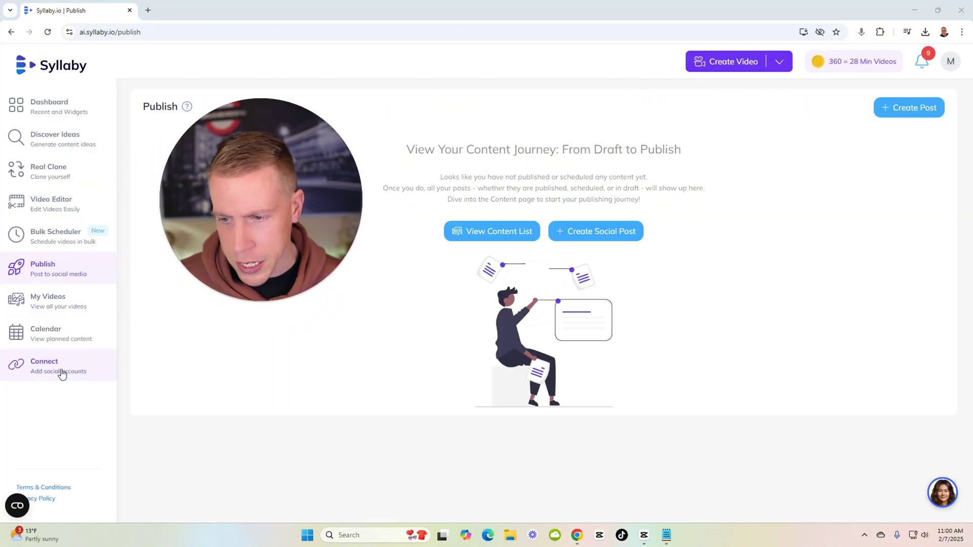
pyautogui.click(60, 303)
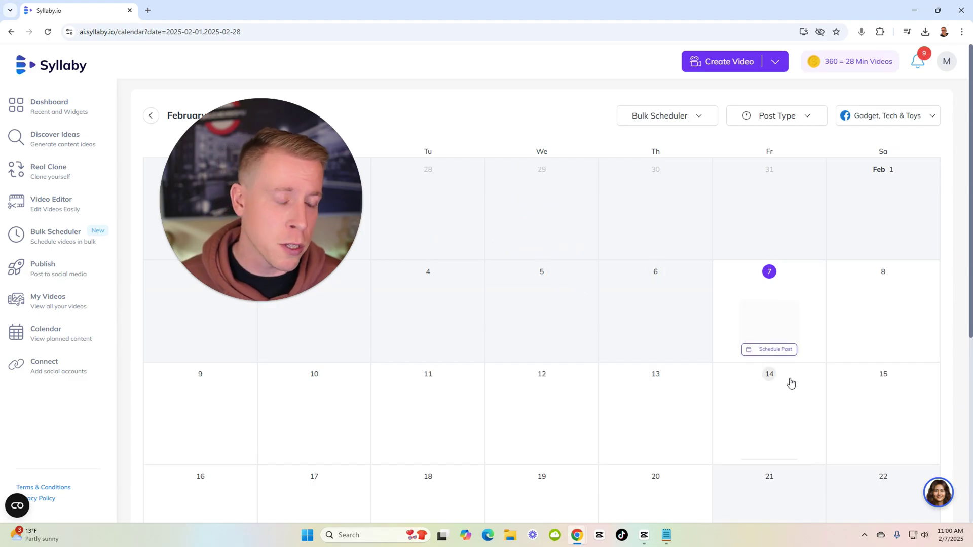
pyautogui.click(781, 452)
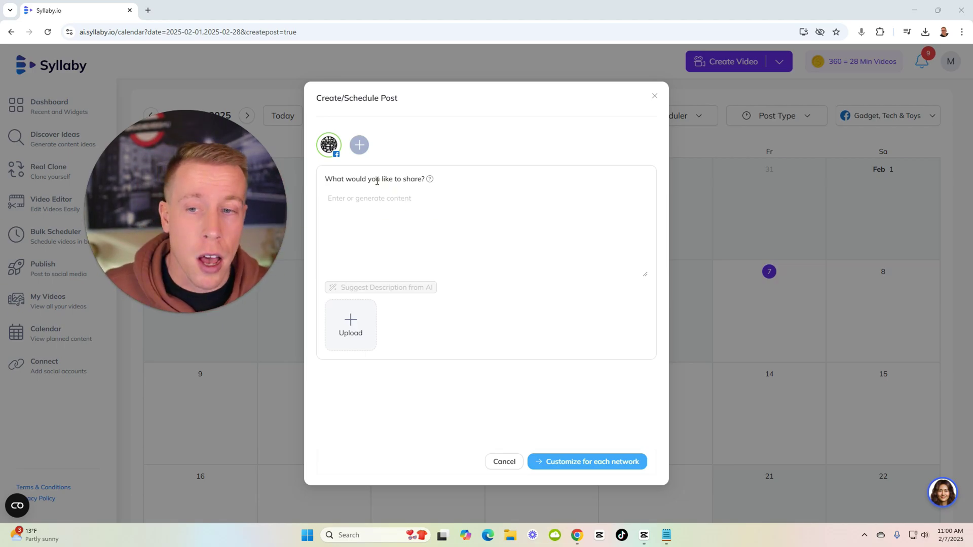
# Cancel the Feb 14 post and start a new Faceless Video from the dashboard
pyautogui.click(503, 461)
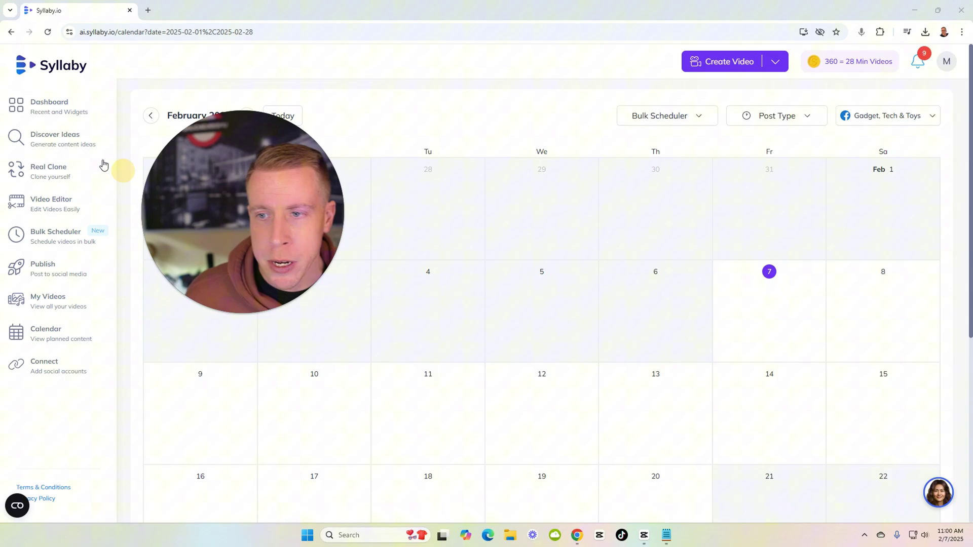
pyautogui.click(48, 104)
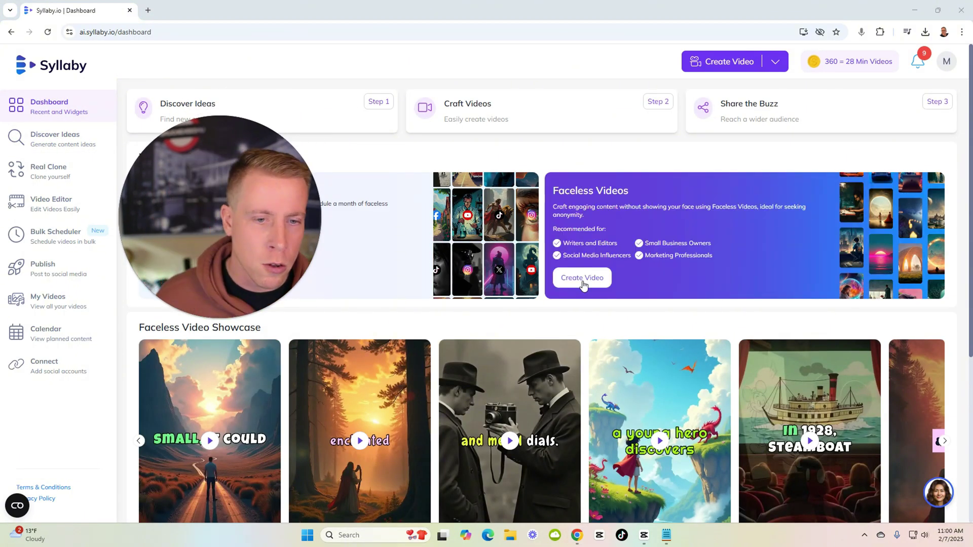
pyautogui.click(582, 278)
pyautogui.click(206, 321)
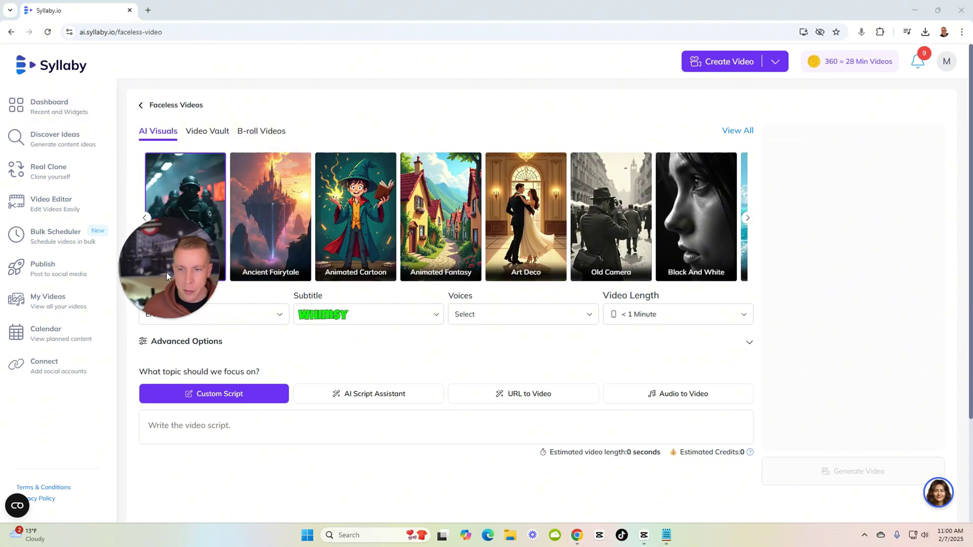
pyautogui.moveTo(167, 272); pyautogui.dragTo(74, 315)
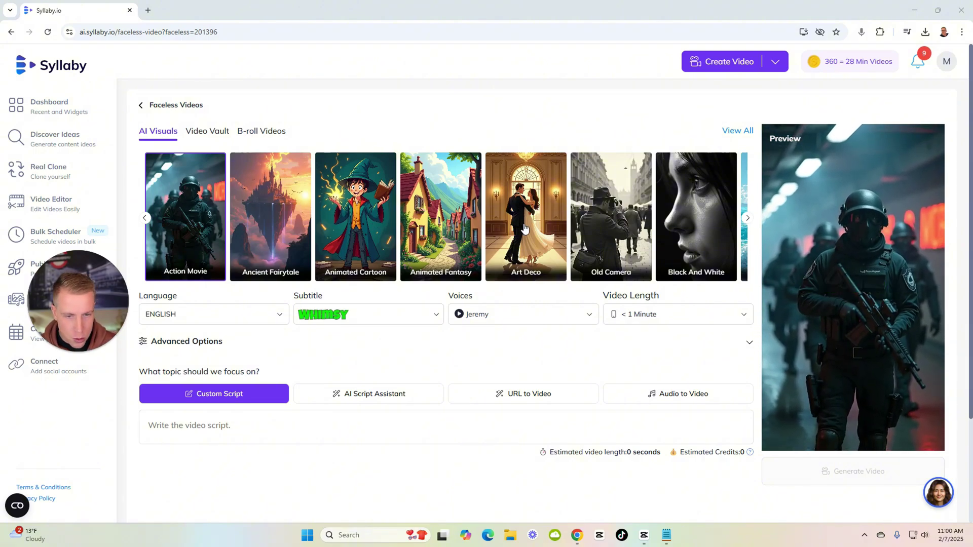
# Choose the Crime Movie style, turn subtitles off, and set the narrator voice to Callum
pyautogui.click(749, 218)
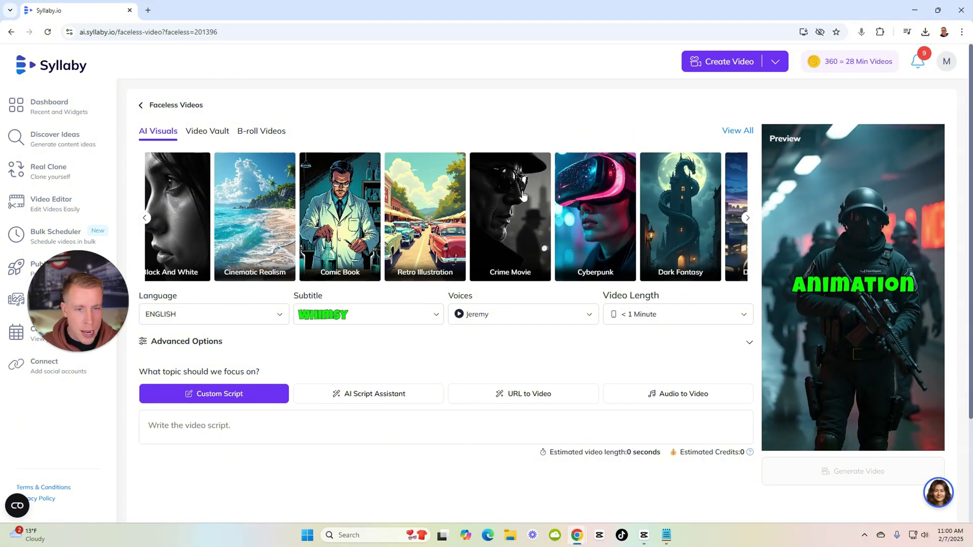
pyautogui.click(505, 204)
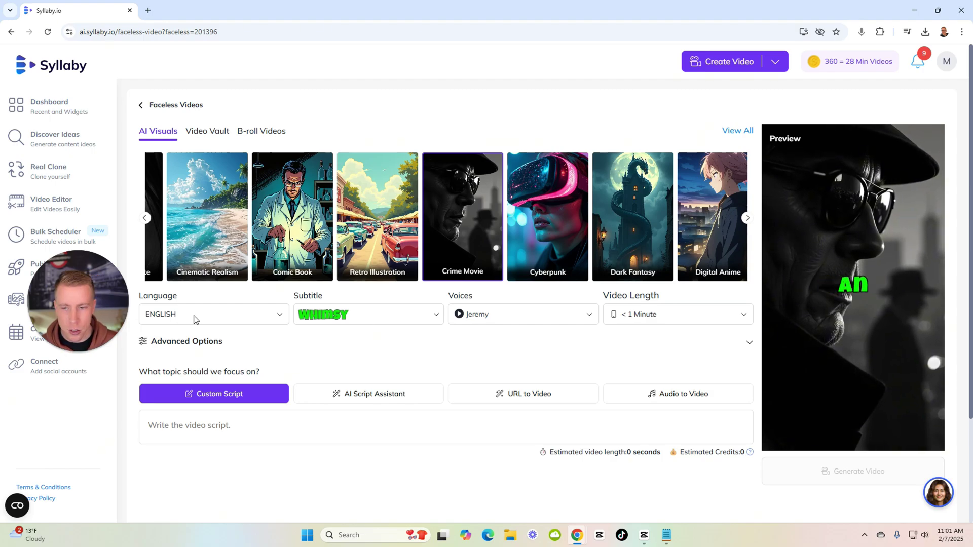
pyautogui.click(340, 316)
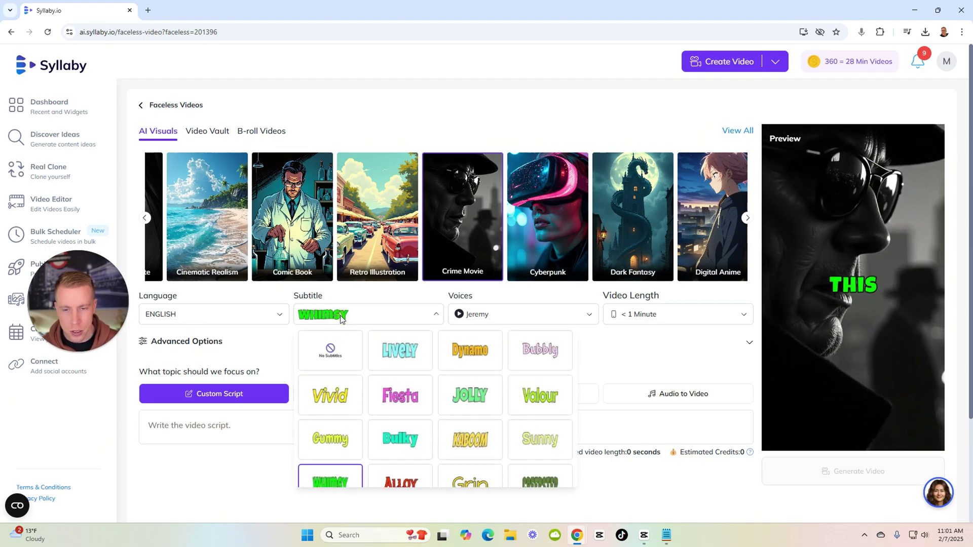
pyautogui.click(326, 350)
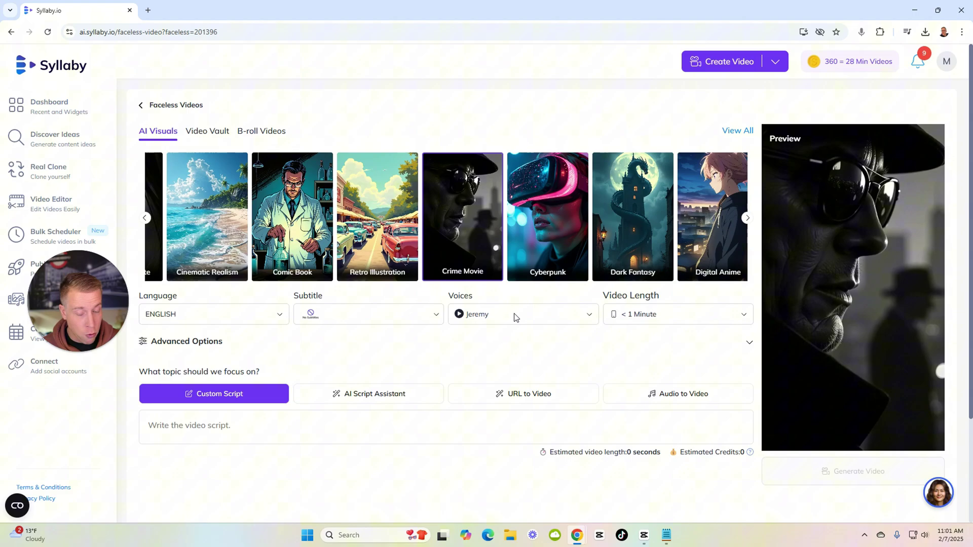
pyautogui.click(589, 318)
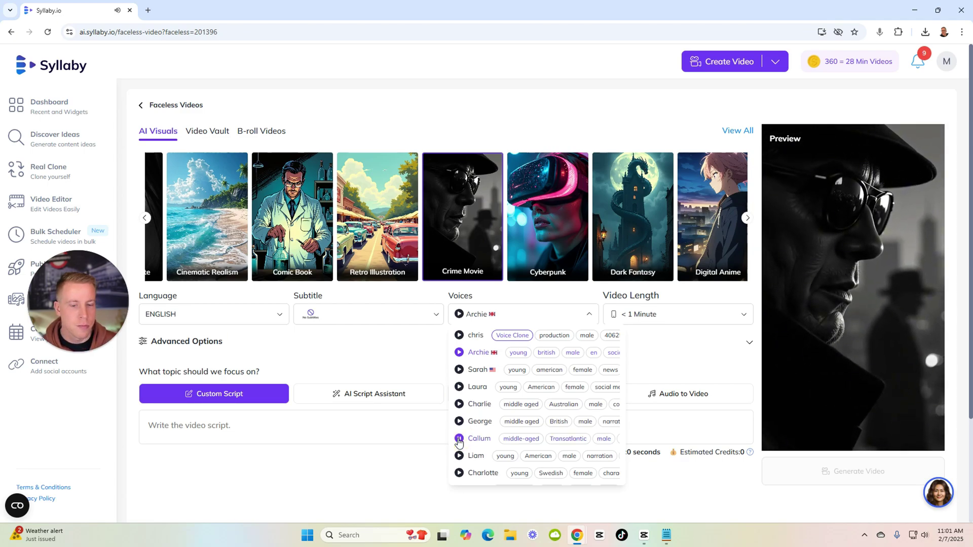
pyautogui.click(476, 439)
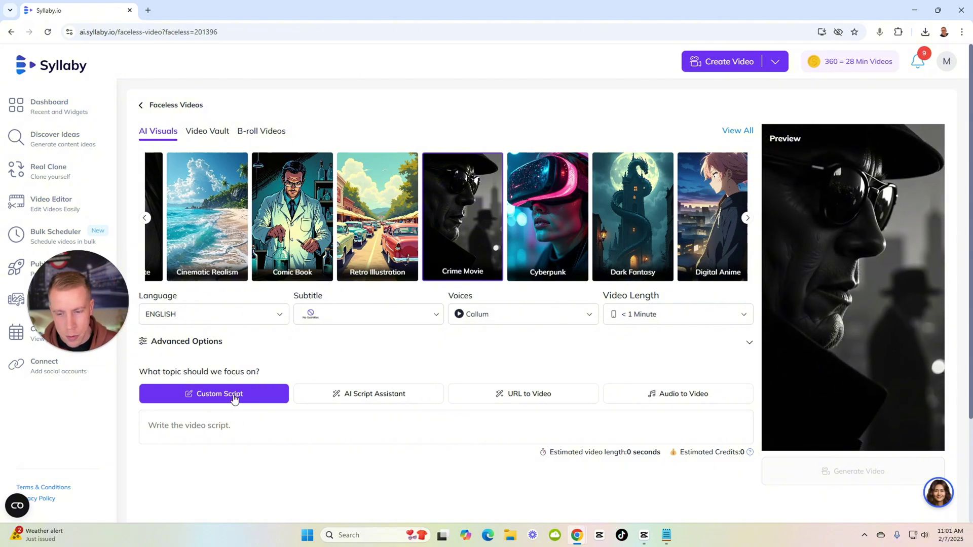
# Keep Custom Script instead of the AI Script Assistant and open ChatGPT in a new tab
pyautogui.click(382, 398)
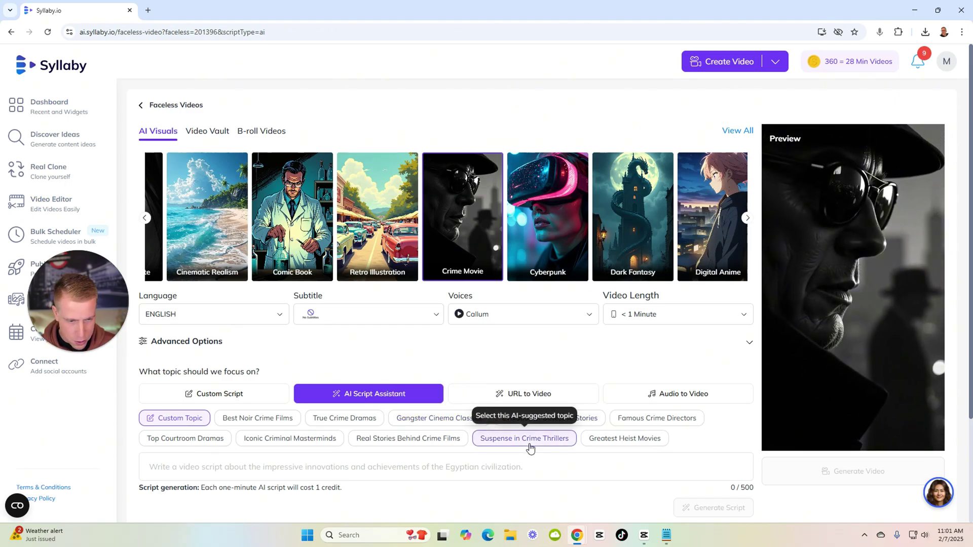
pyautogui.click(254, 391)
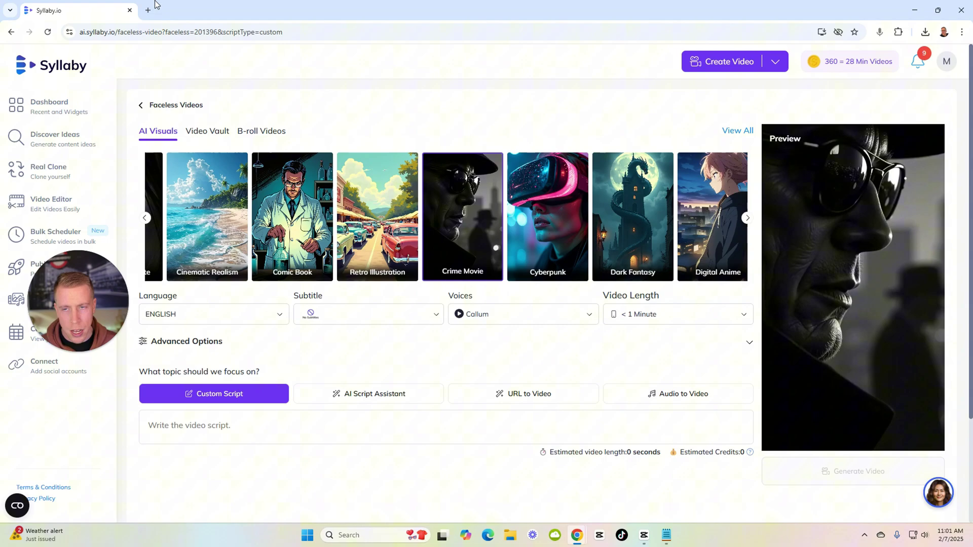
pyautogui.click(148, 10)
pyautogui.click(255, 53)
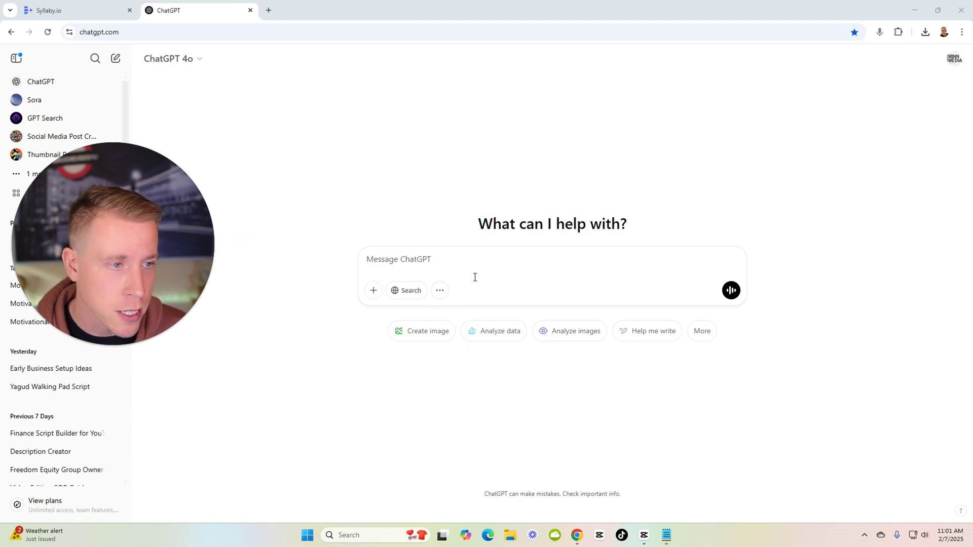
# Dictate a request for an emotional motivational script with a strong hook, then ask for paragraph form
pyautogui.click(881, 32)
pyautogui.click(883, 33)
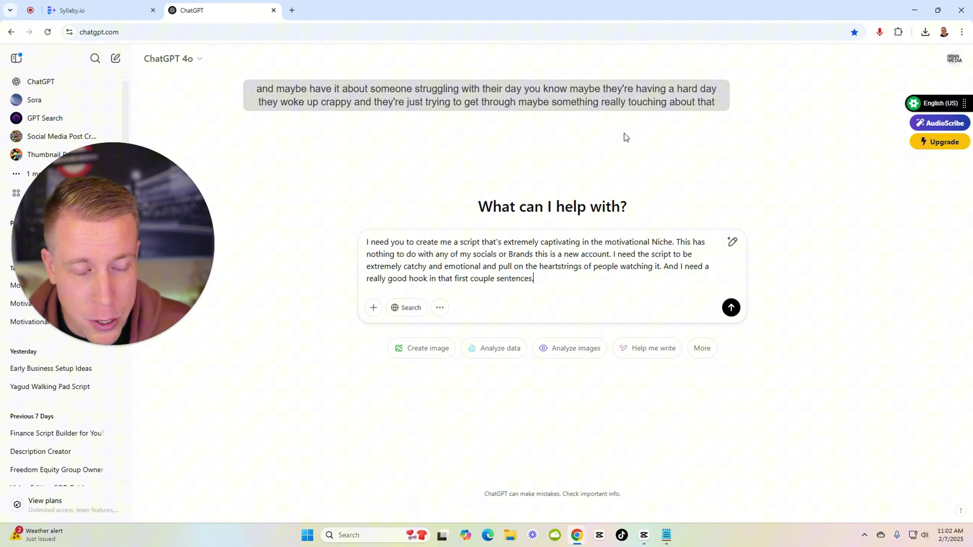
pyautogui.press('Return')
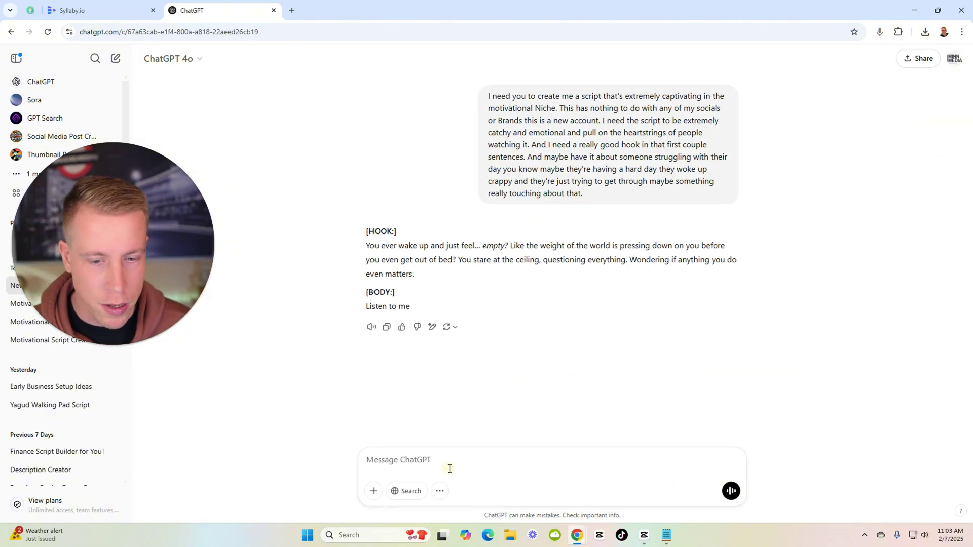
pyautogui.click(882, 33)
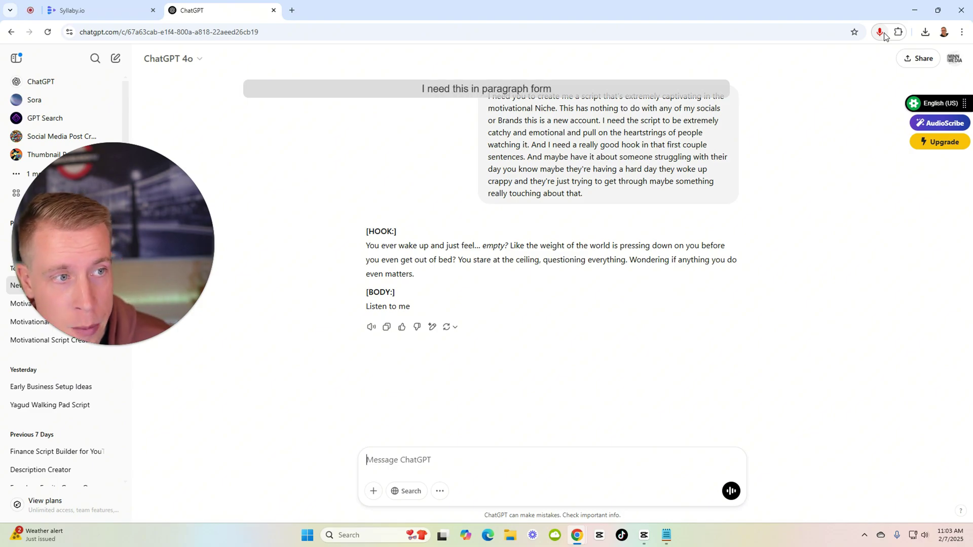
pyautogui.press('Return')
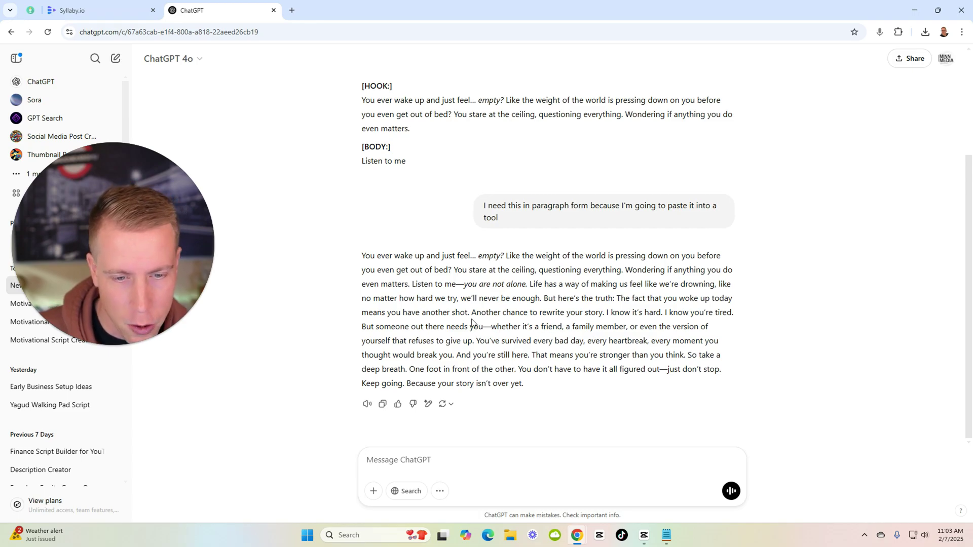
# Copy the paragraph-form script reply into Syllaby's custom script box
pyautogui.moveTo(739, 315); pyautogui.dragTo(342, 252)
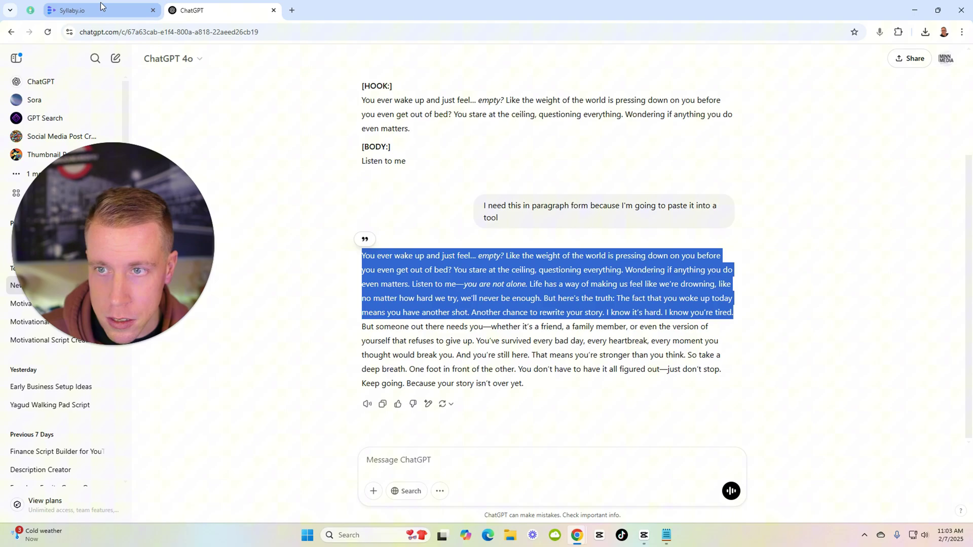
pyautogui.click(117, 5)
pyautogui.click(282, 428)
# Paste the script, generate the video for 10 credits, and return to My Videos
pyautogui.write('You ever wake up and just feel... empty? Like the weight of the world is pressing down on you before you even get out of bed? You stare at the ceiling, questioning everything. Wondering if anything you do even matters. Listen to me—you are not alone. Life has a way of making us feel like we’re drowning, like no matter how hard we try, we’ll never be enough. But here’s the truth: The fact that you woke up today means you have another shot. Another chance to rewrite your story. I know it’s hard. I know you’re tired.')
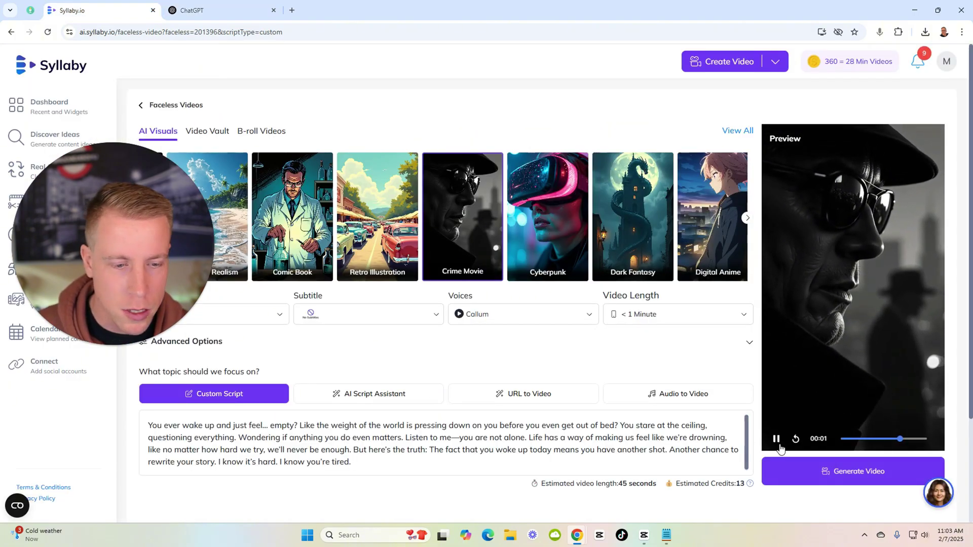
pyautogui.click(826, 469)
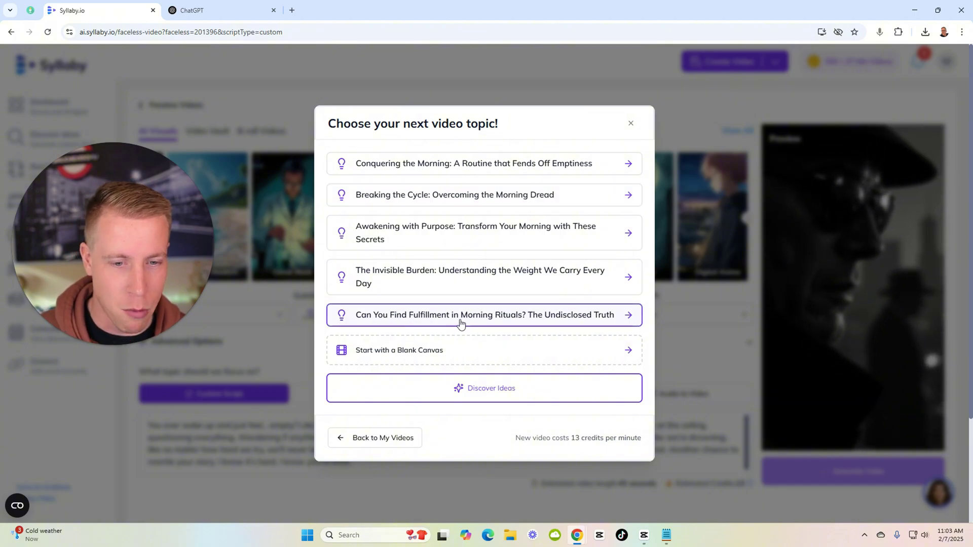
pyautogui.click(397, 437)
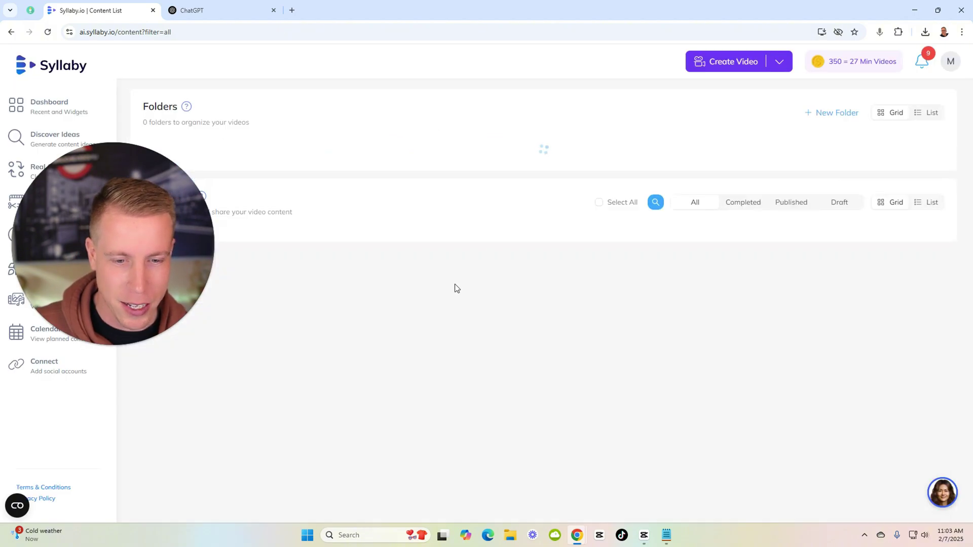
# Preview the newest video, scrub back to about 0:05, and open Edit Images / Subtitles
pyautogui.moveTo(253, 264); pyautogui.dragTo(342, 196)
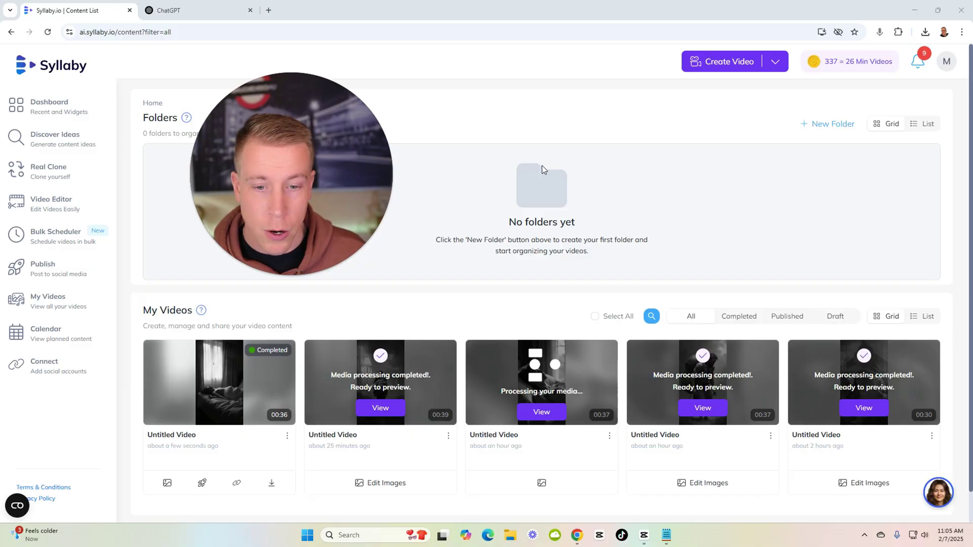
pyautogui.click(222, 381)
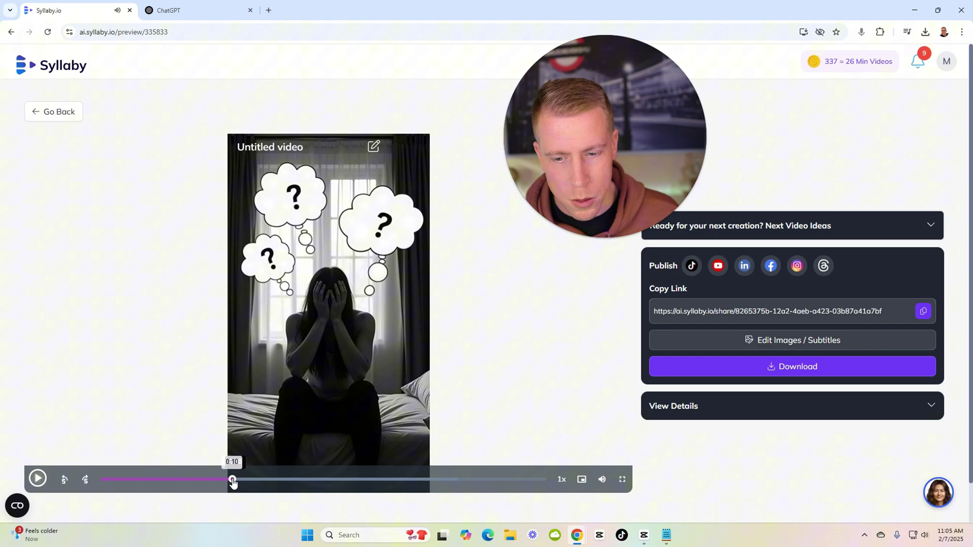
pyautogui.moveTo(233, 482); pyautogui.dragTo(80, 484)
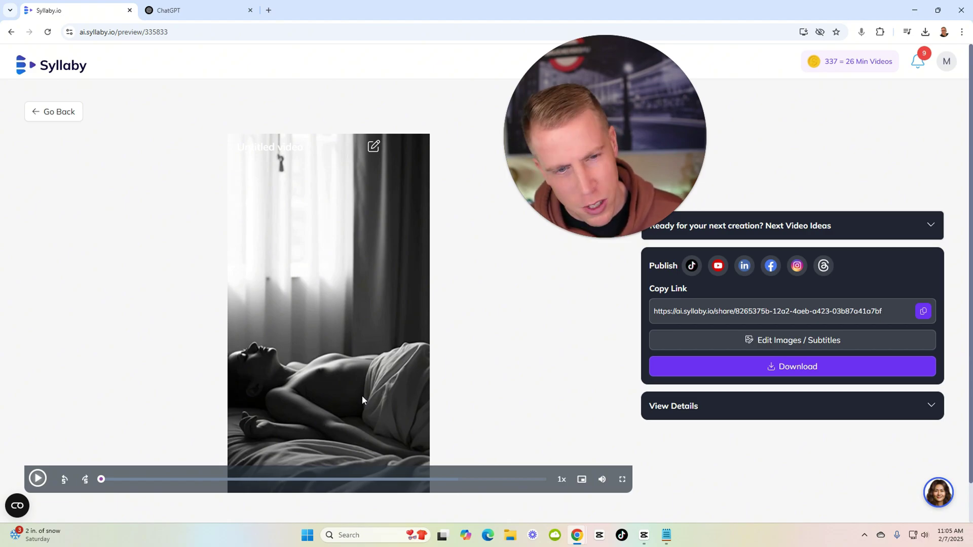
pyautogui.click(806, 341)
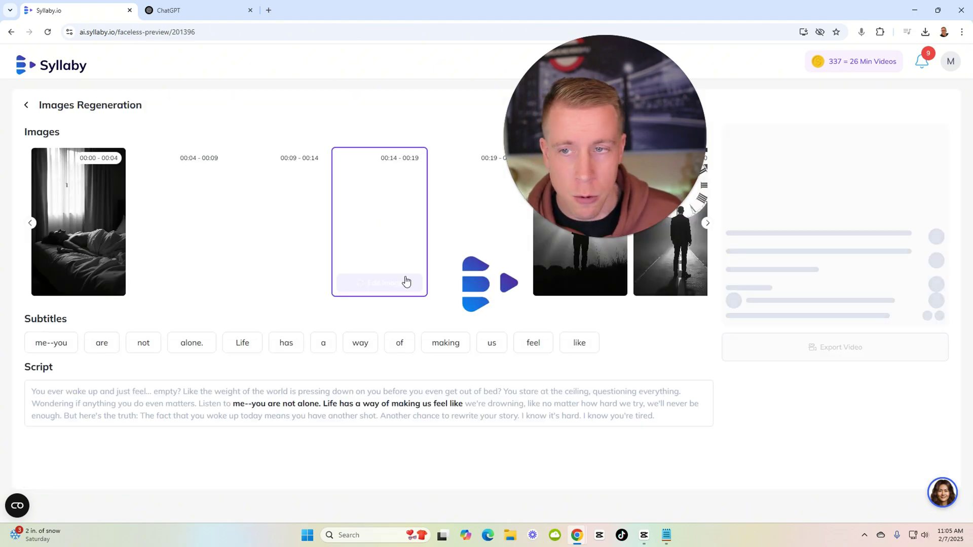
# Regenerate the opening 00:00–00:04 bedroom image from its prompt and save it
pyautogui.click(90, 217)
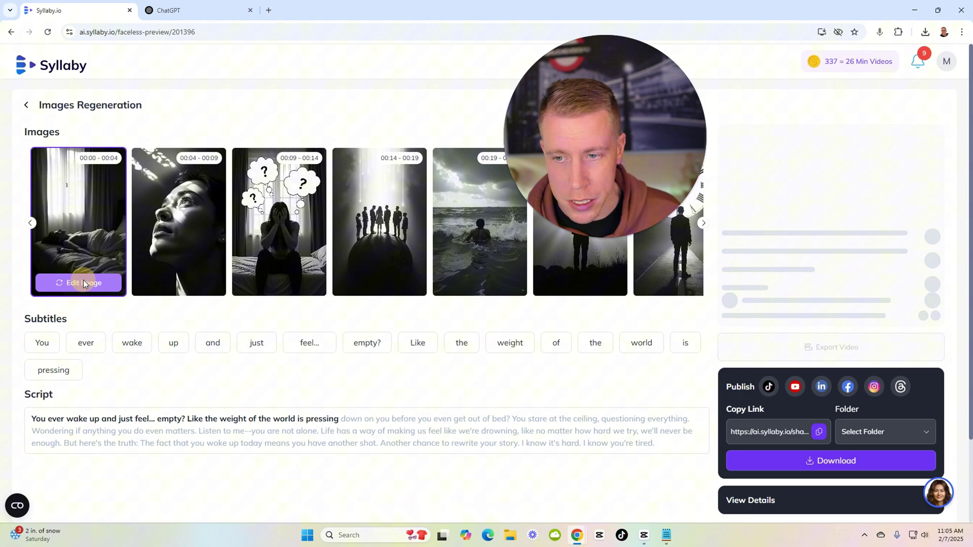
pyautogui.click(83, 279)
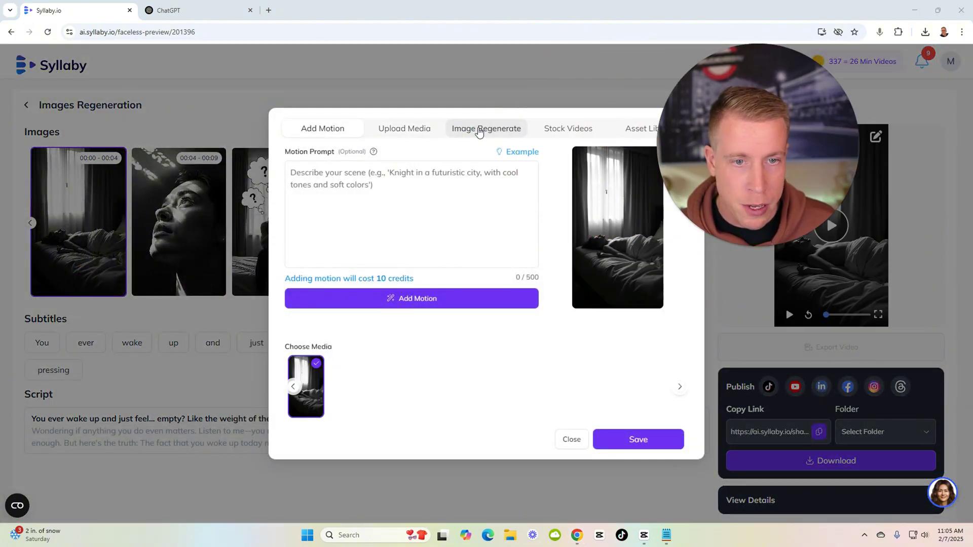
pyautogui.click(480, 130)
pyautogui.click(533, 299)
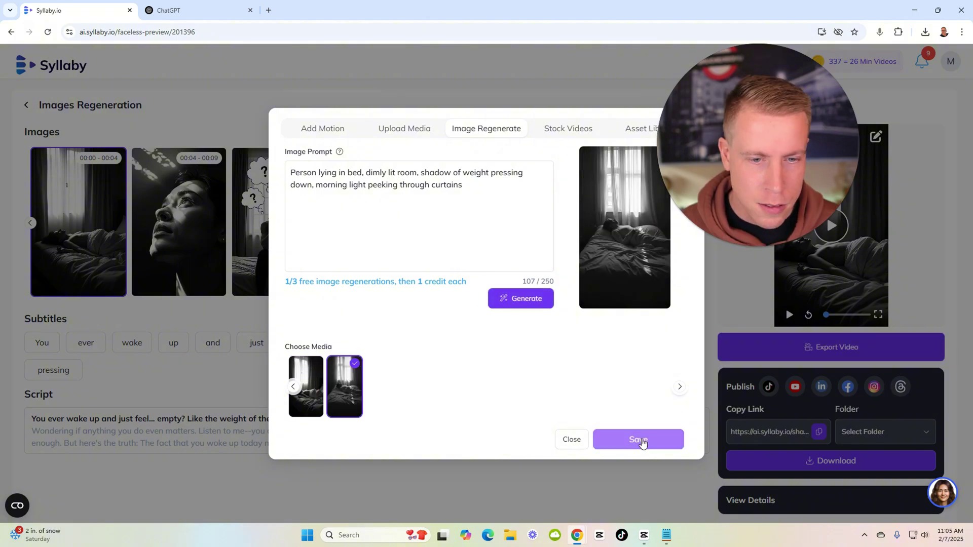
pyautogui.click(639, 439)
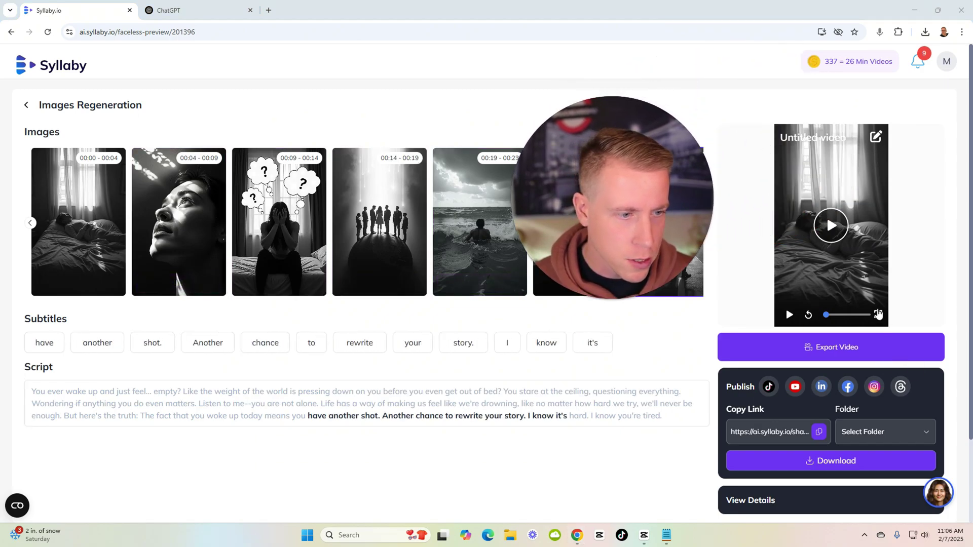
pyautogui.click(881, 320)
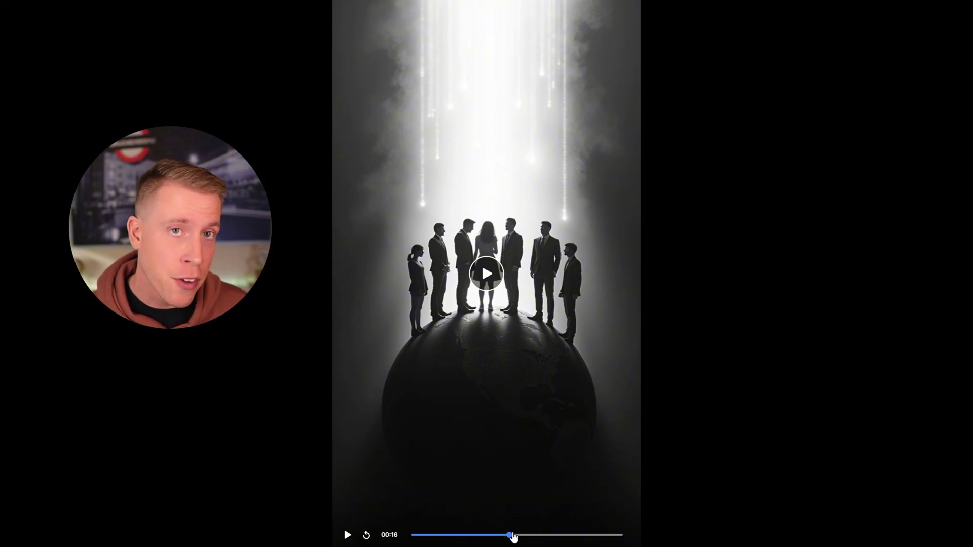
pyautogui.press('Escape')
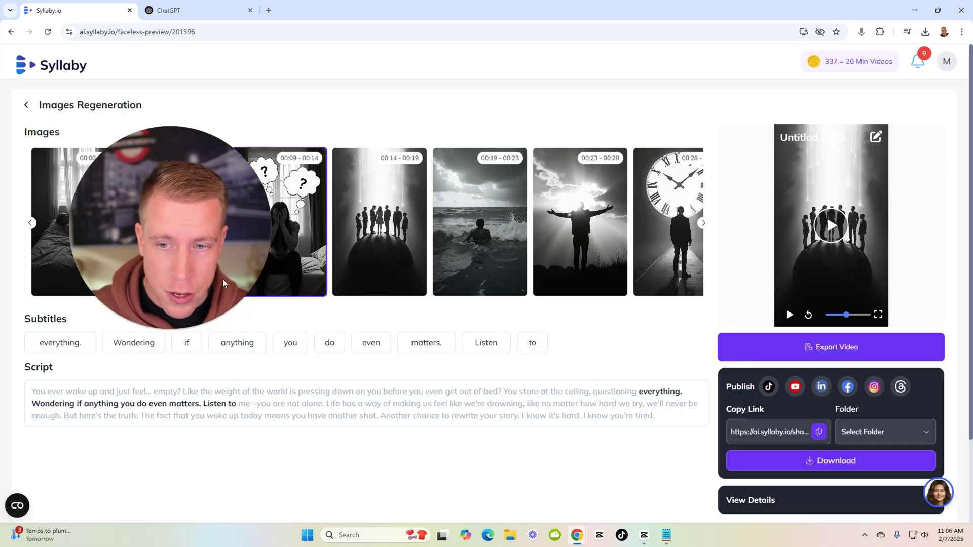
pyautogui.click(661, 150)
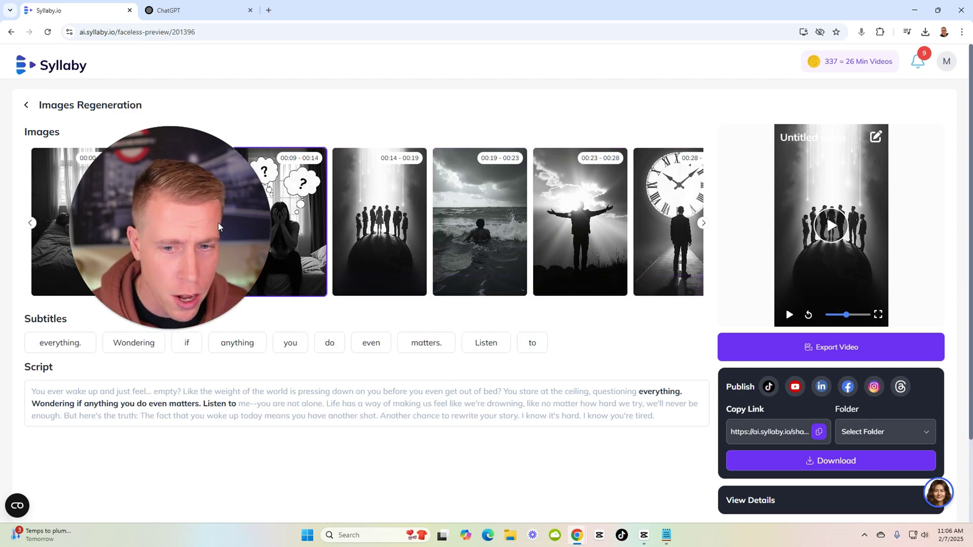
# Select the 00:14–00:19 image segment and expand the video's View Details panel
pyautogui.click(400, 273)
pyautogui.scroll(-2, 866, 402)
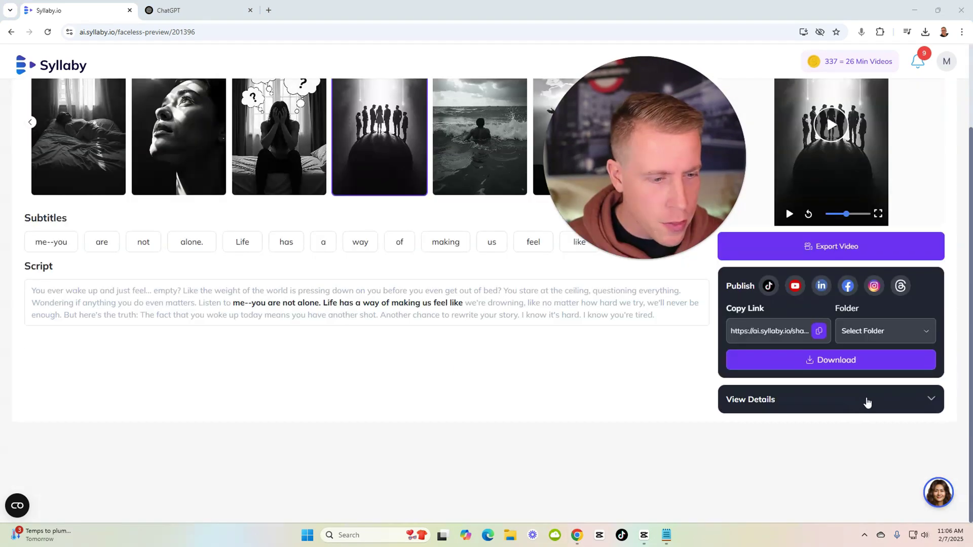
pyautogui.click(870, 399)
pyautogui.scroll(-2, 703, 409)
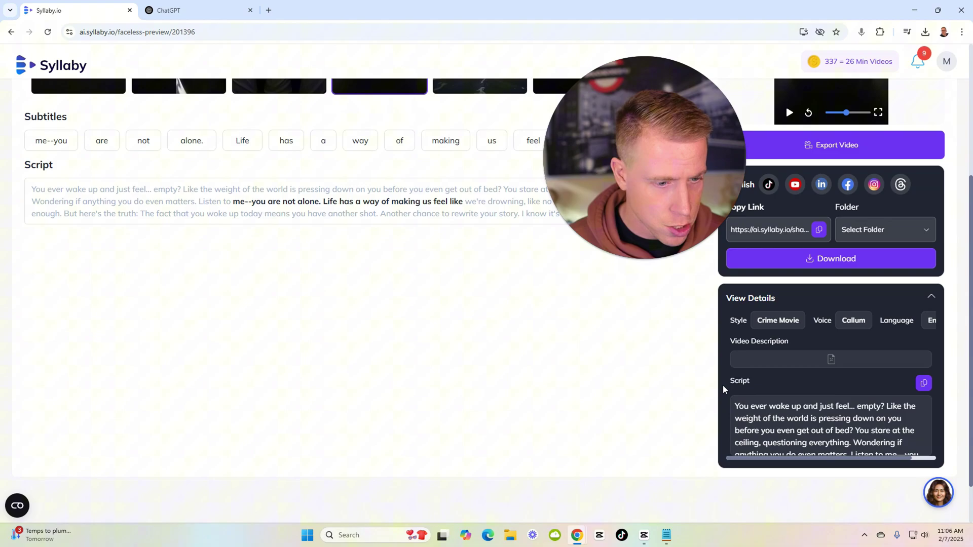
pyautogui.scroll(4, 836, 390)
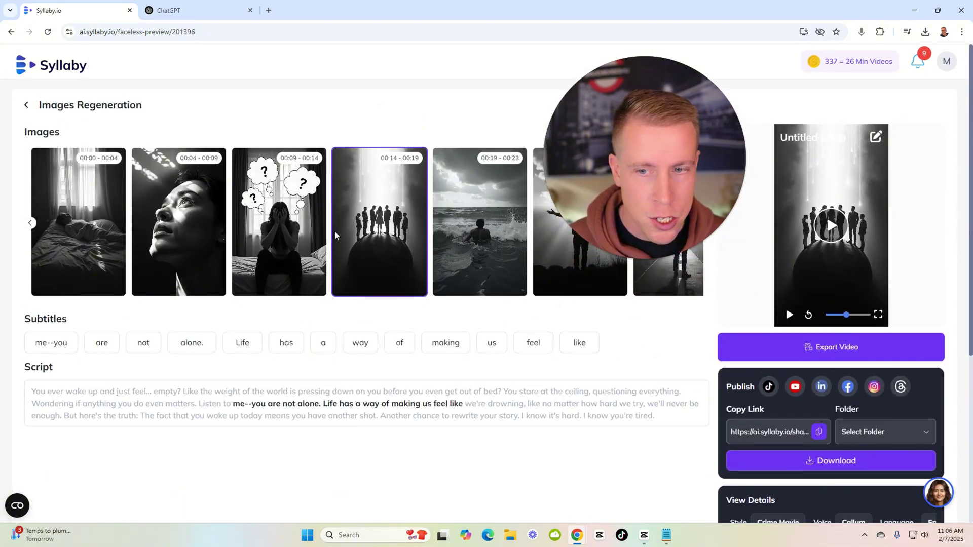
# Review each image segment in turn, from the opening 00:00–00:04 image through 00:19–00:23
pyautogui.click(152, 173)
pyautogui.click(233, 152)
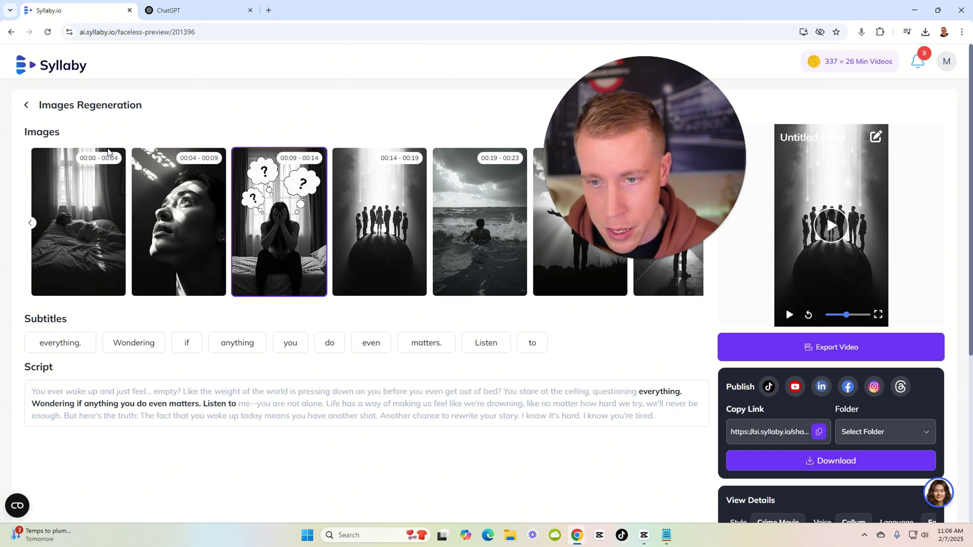
pyautogui.click(86, 164)
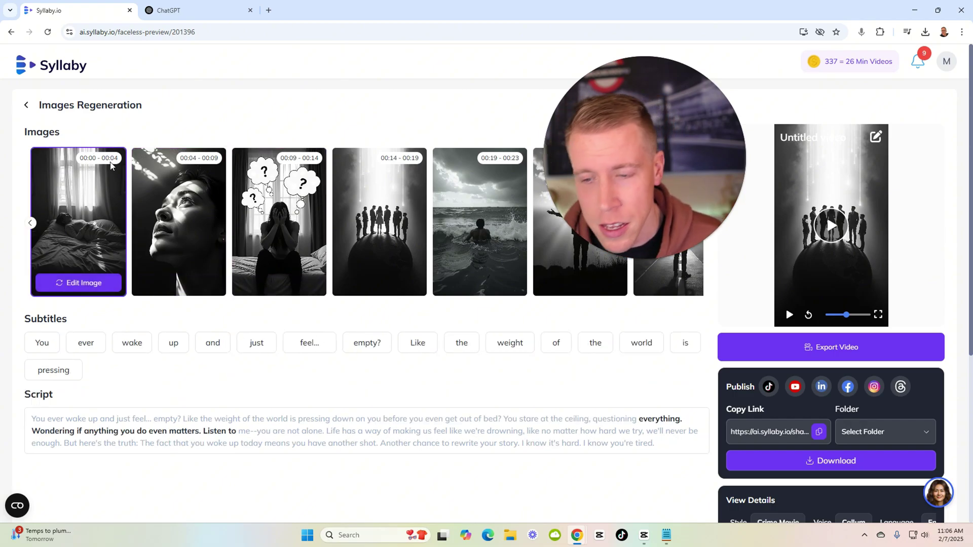
pyautogui.click(187, 181)
pyautogui.click(101, 174)
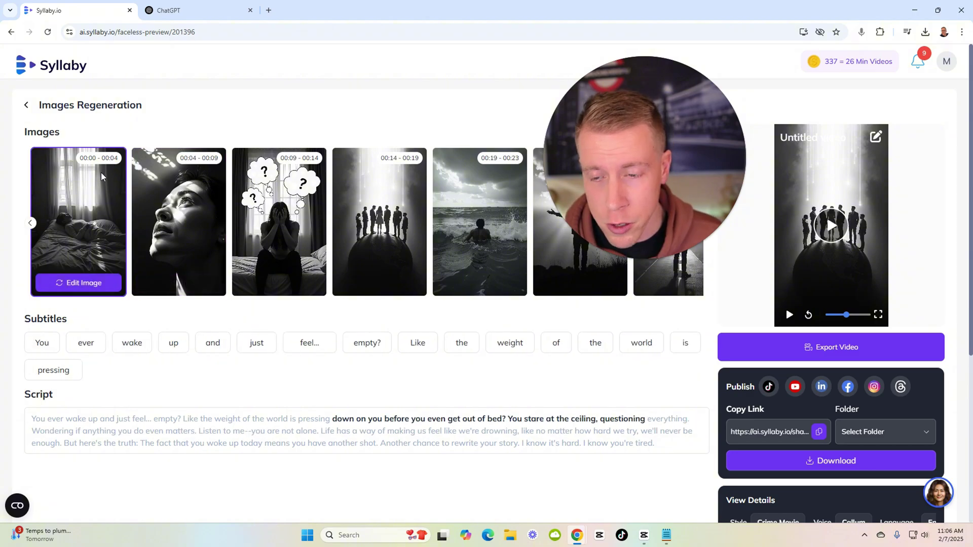
pyautogui.click(187, 213)
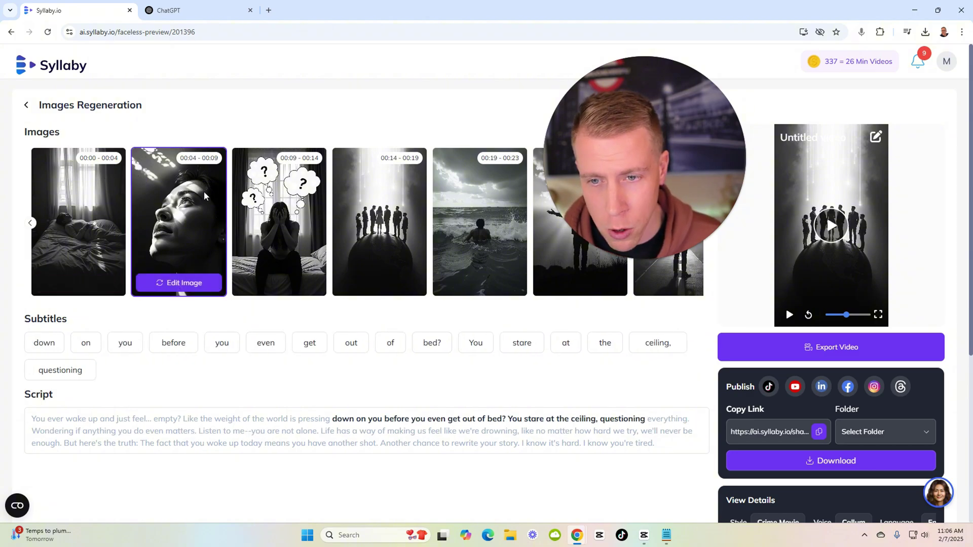
pyautogui.click(274, 203)
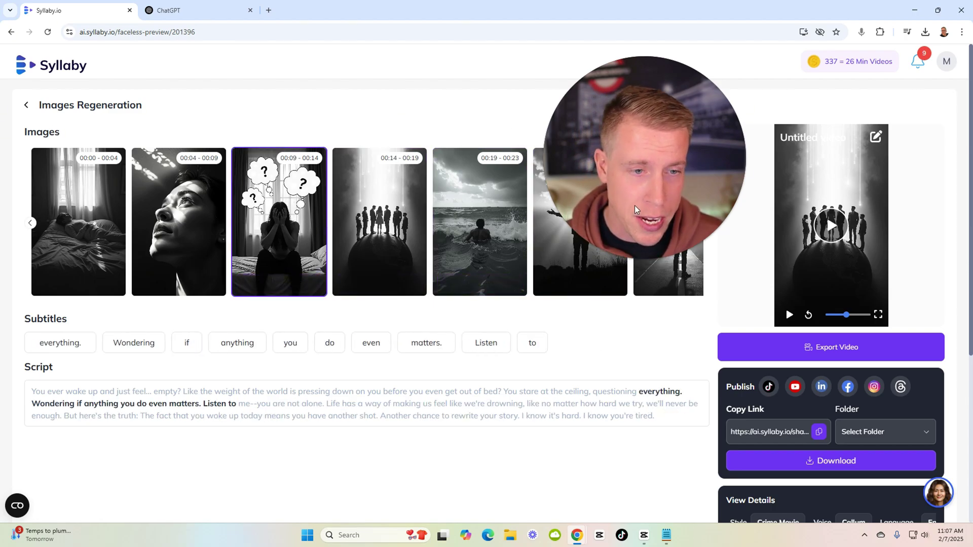
pyautogui.moveTo(654, 263)
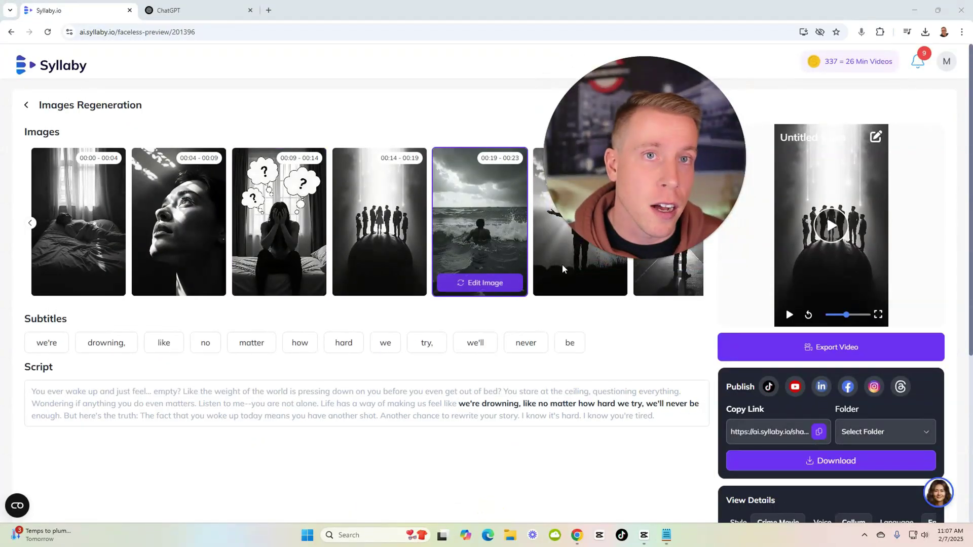
pyautogui.click(580, 274)
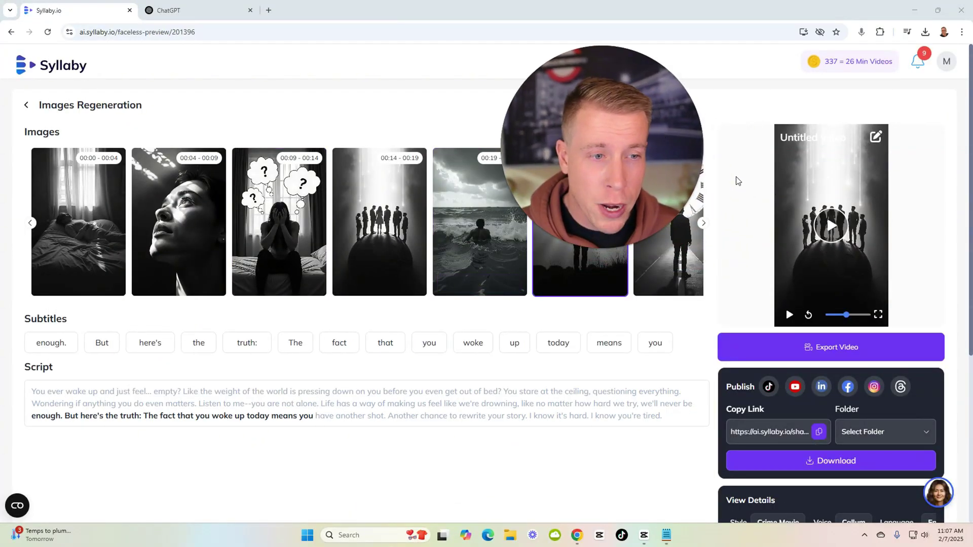
# Download the video as Untitled video (1).mp4 and start a new CapCut project, 0207
pyautogui.click(822, 462)
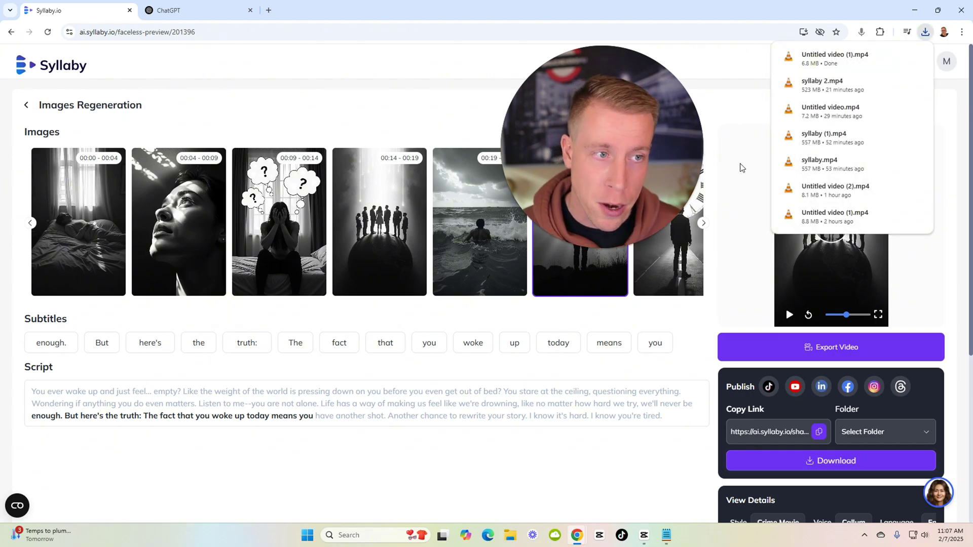
pyautogui.click(644, 535)
pyautogui.moveTo(604, 231); pyautogui.dragTo(249, 242)
pyautogui.click(602, 147)
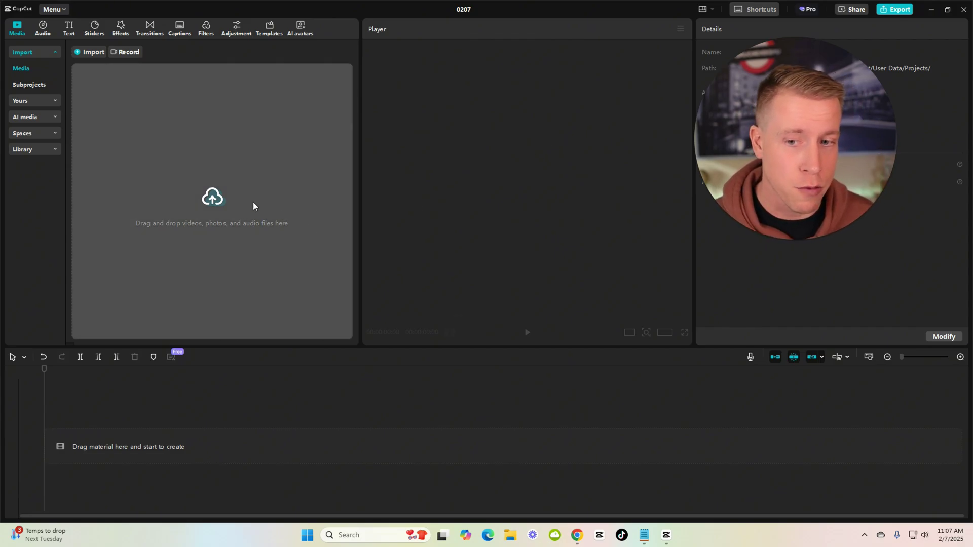
# Import Untitled video (1).mp4 from Downloads and place it on the timeline
pyautogui.click(213, 201)
pyautogui.doubleClick(142, 96)
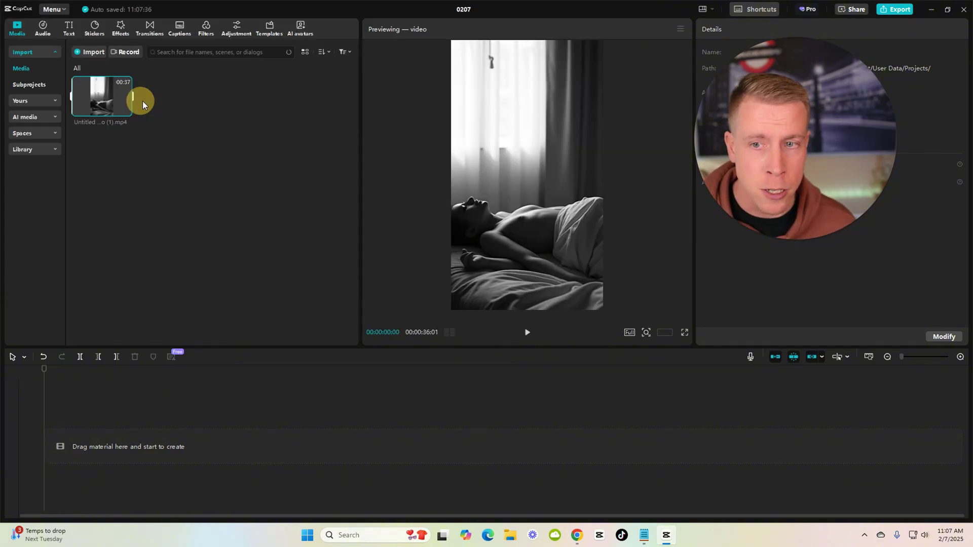
pyautogui.moveTo(133, 101); pyautogui.dragTo(120, 430)
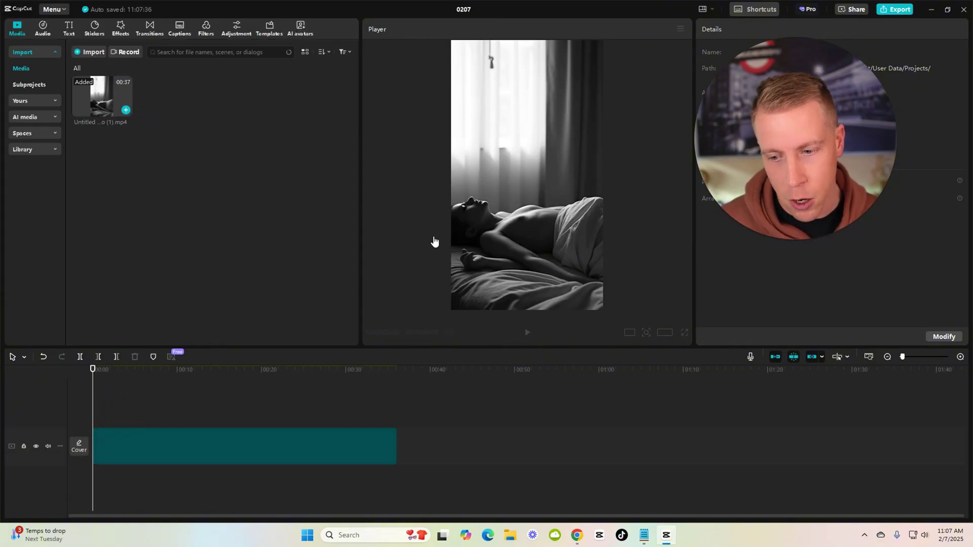
pyautogui.click(174, 460)
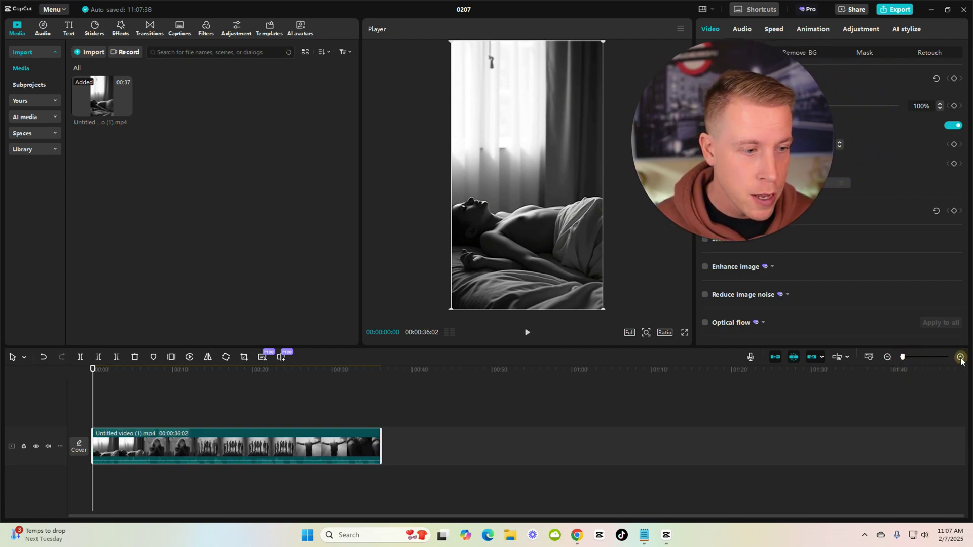
# Split the video clip at about 00:02 in the opening scene
pyautogui.moveTo(903, 358); pyautogui.dragTo(911, 357)
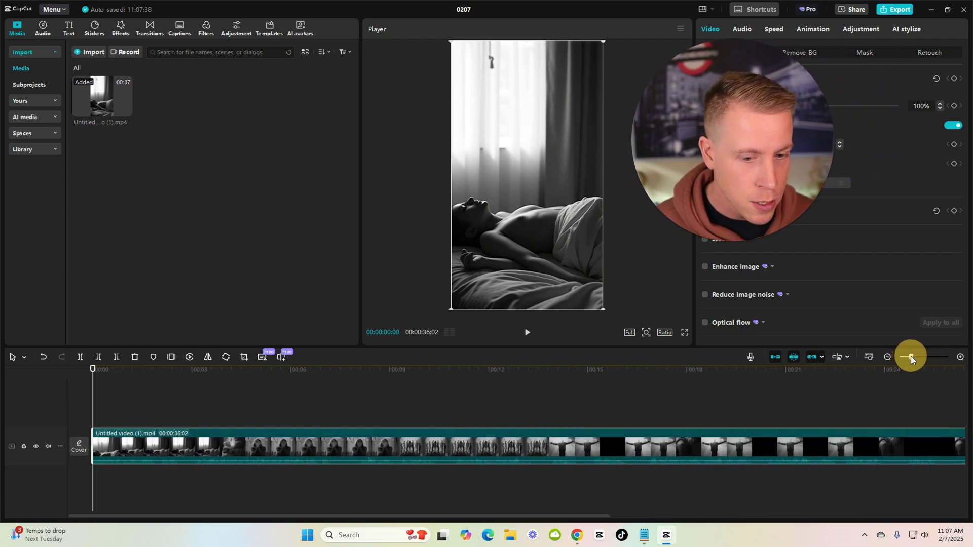
pyautogui.click(888, 357)
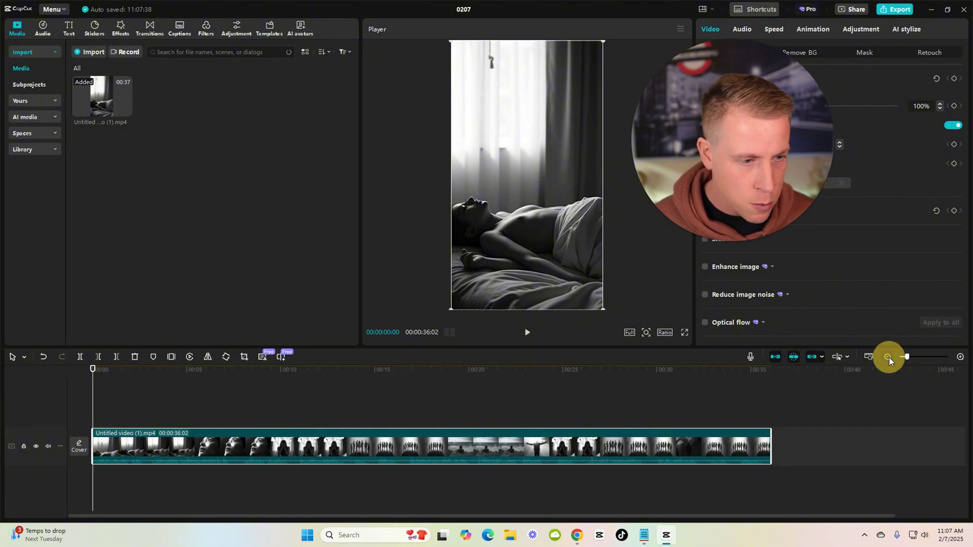
pyautogui.click(196, 410)
pyautogui.moveTo(196, 409); pyautogui.dragTo(146, 416)
pyautogui.click(175, 448)
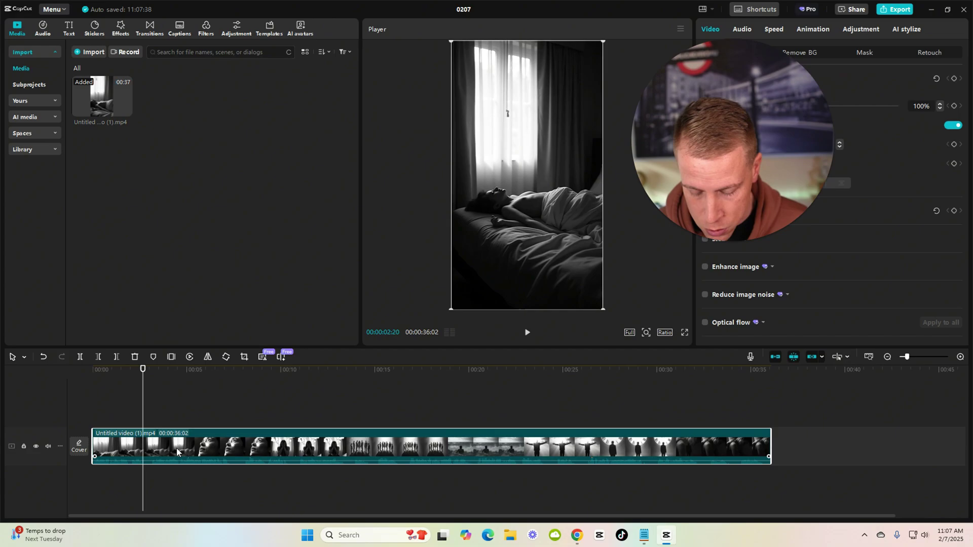
pyautogui.hotkey('ctrl', 'b')
# Trim the starts of the second, fourth and last scenes, then select all clips
pyautogui.moveTo(143, 437); pyautogui.dragTo(272, 403)
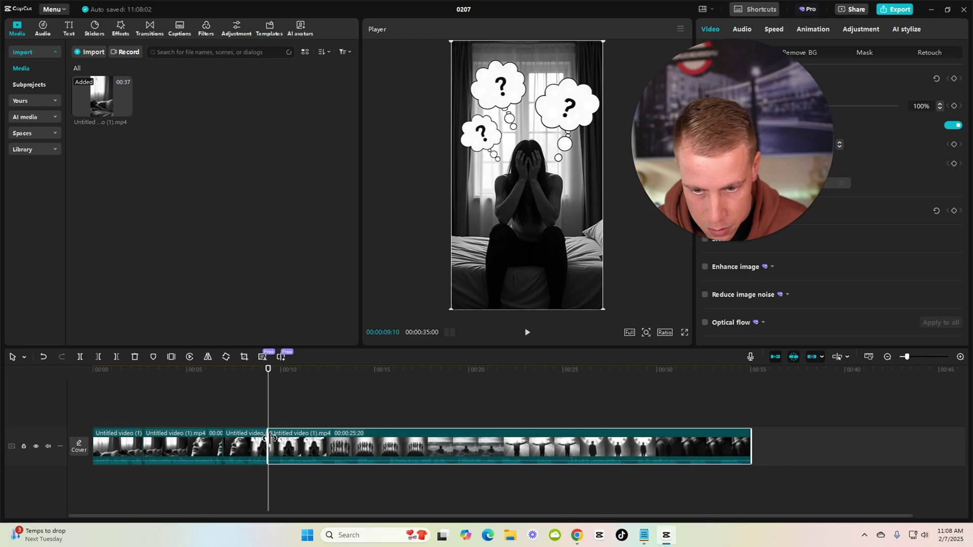
pyautogui.moveTo(272, 436); pyautogui.dragTo(30, 390)
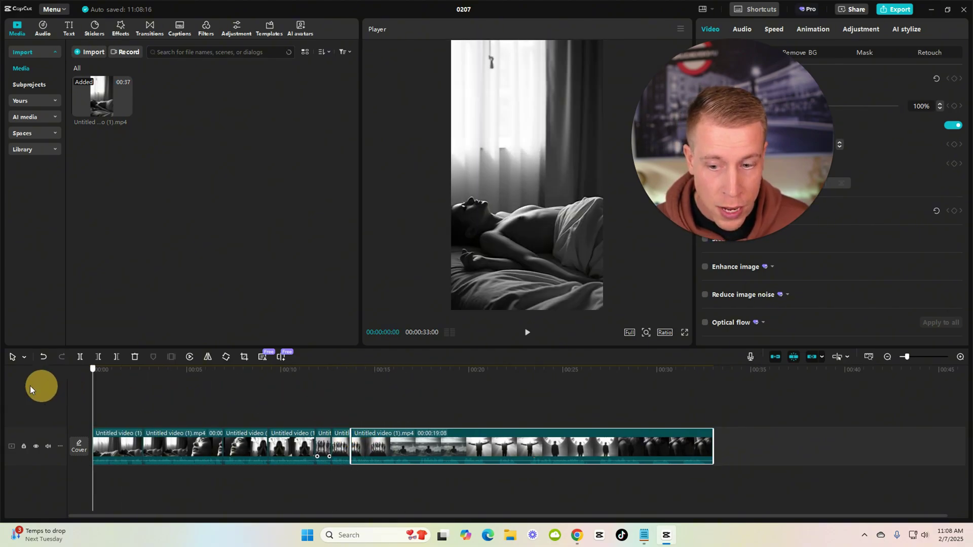
pyautogui.moveTo(445, 393); pyautogui.dragTo(488, 400)
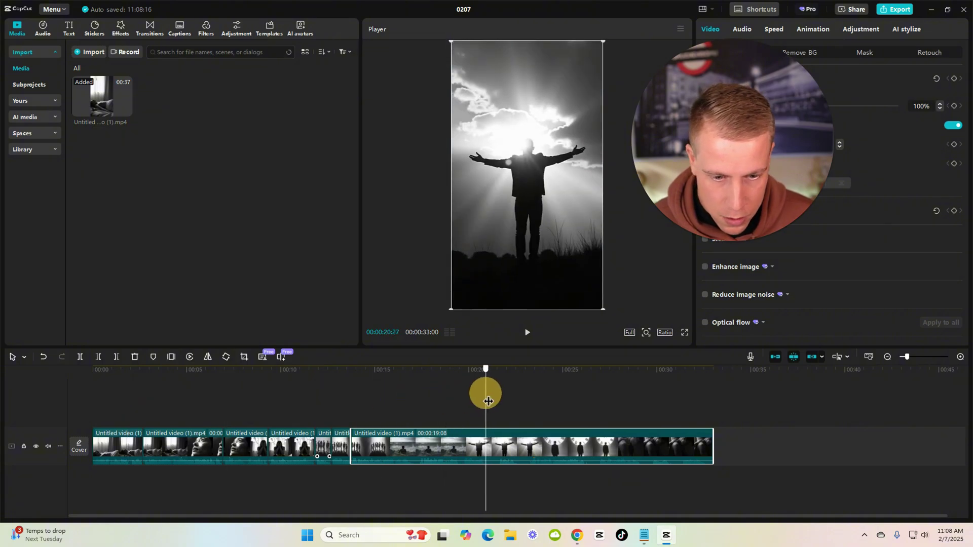
pyautogui.moveTo(488, 441); pyautogui.dragTo(516, 427)
pyautogui.moveTo(683, 486); pyautogui.dragTo(108, 441)
pyautogui.rightClick(109, 441)
# Merge all clips into one 31:21 compound clip and play it from the start
pyautogui.click(154, 327)
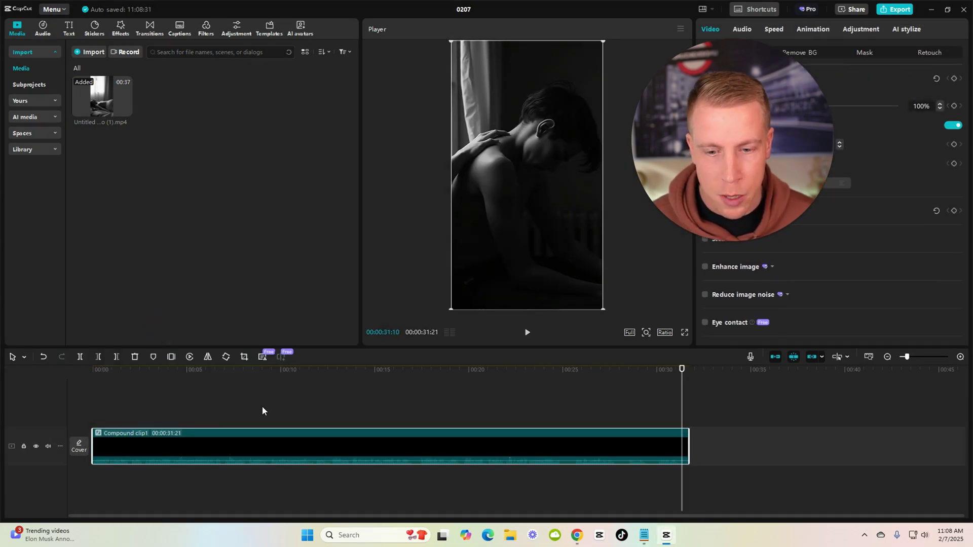
pyautogui.click(146, 409)
pyautogui.click(159, 438)
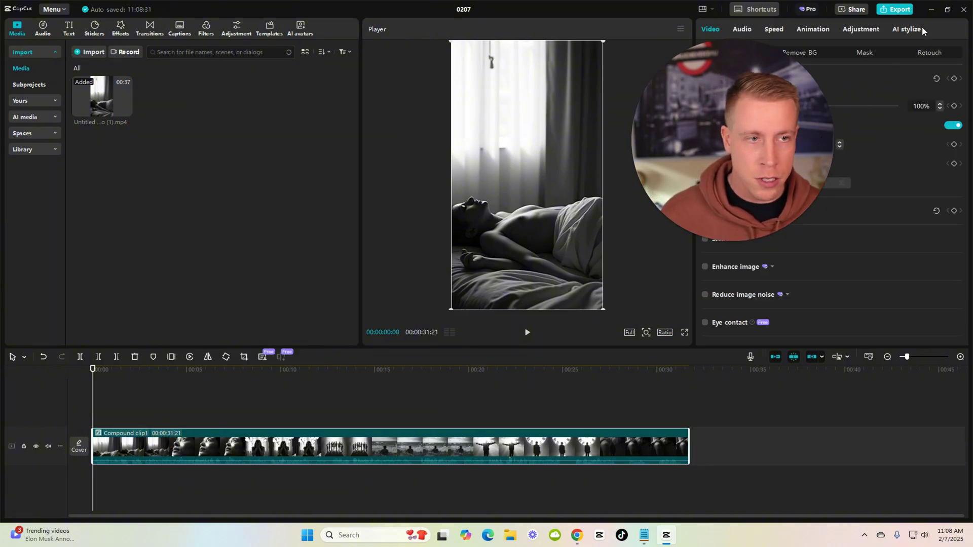
pyautogui.click(526, 333)
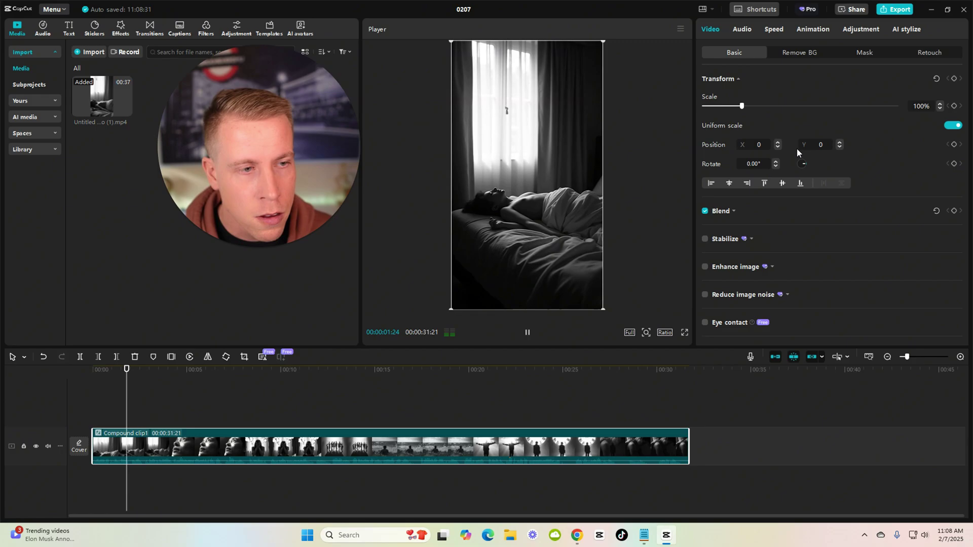
pyautogui.click(919, 537)
# Set the compound clip's speed to 1.20x and replay the shortened 26:13 video
pyautogui.moveTo(871, 476)
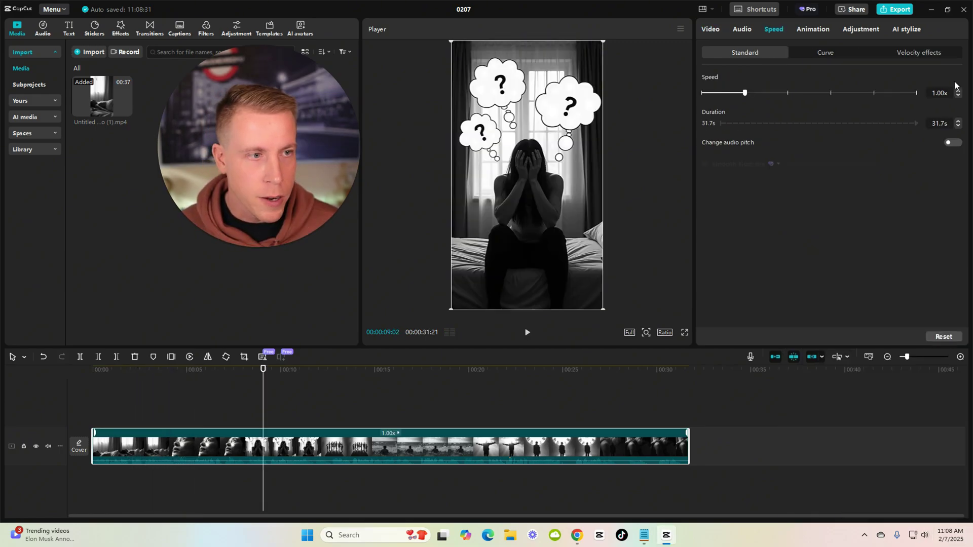
pyautogui.click(958, 92)
pyautogui.click(959, 93)
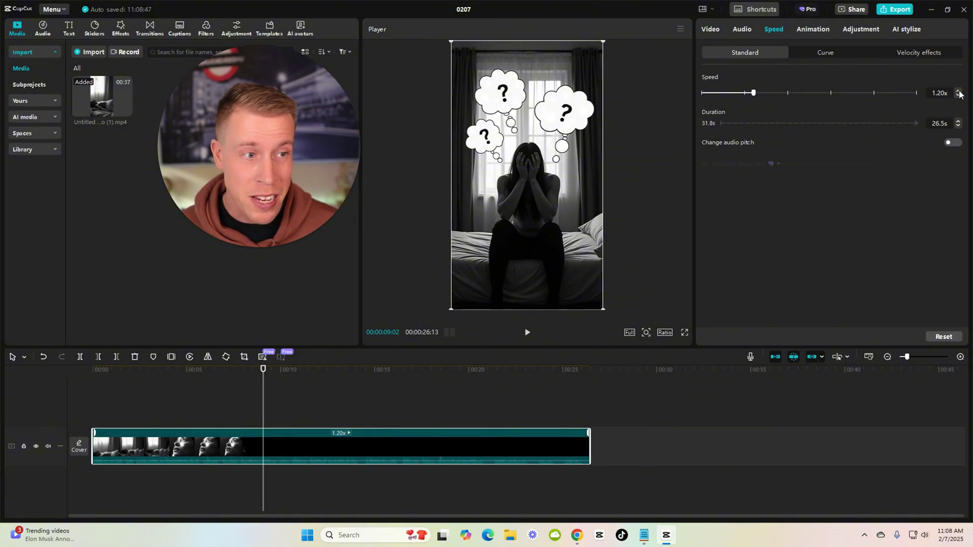
pyautogui.moveTo(265, 413); pyautogui.dragTo(14, 386)
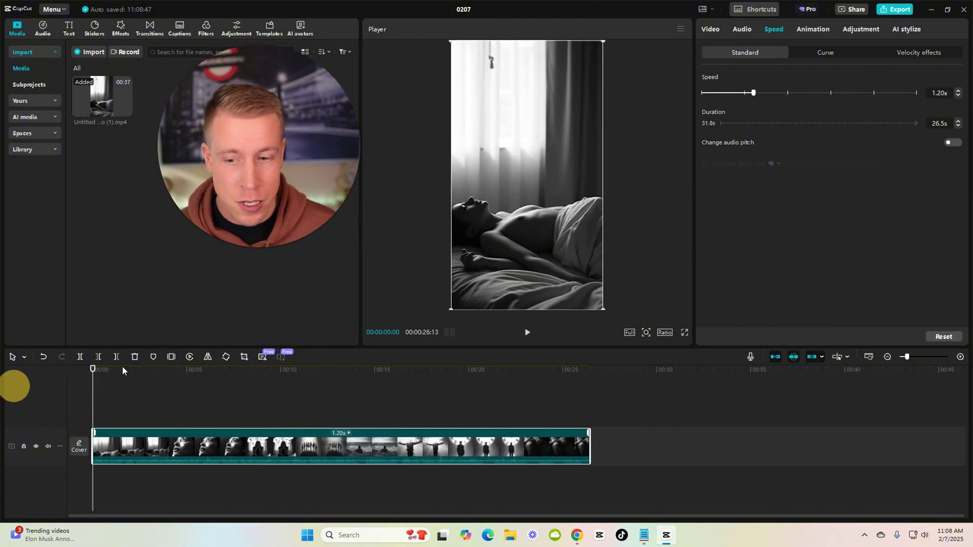
pyautogui.click(526, 334)
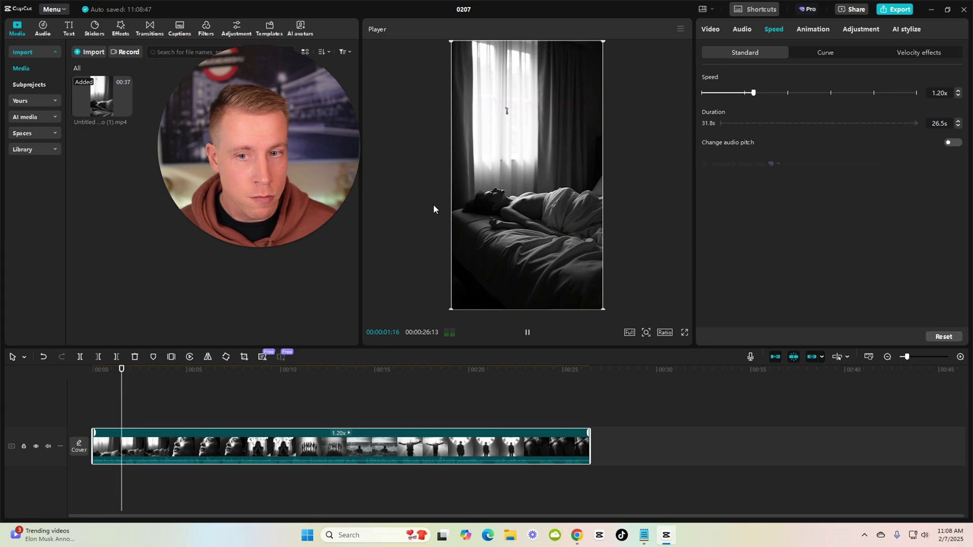
pyautogui.click(527, 332)
pyautogui.moveTo(330, 199); pyautogui.dragTo(779, 203)
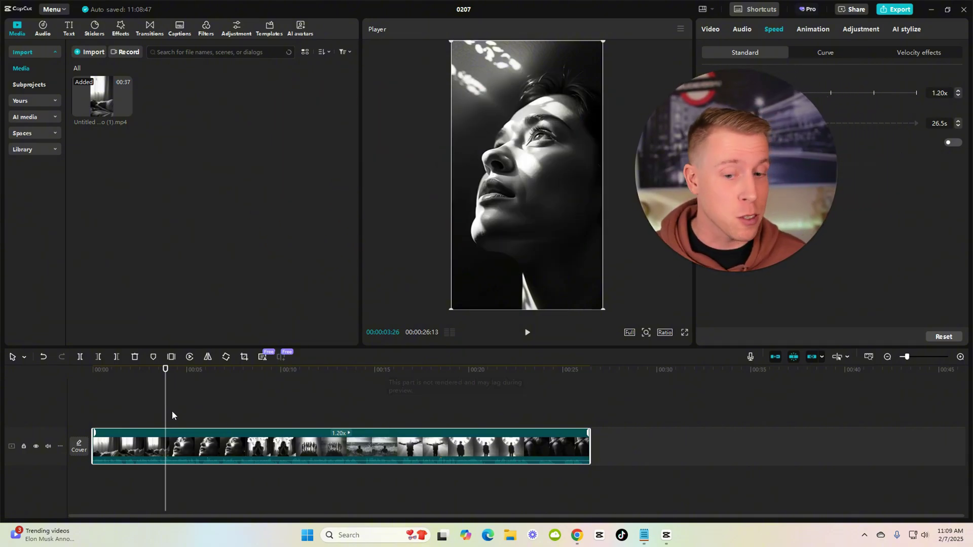
pyautogui.click(193, 224)
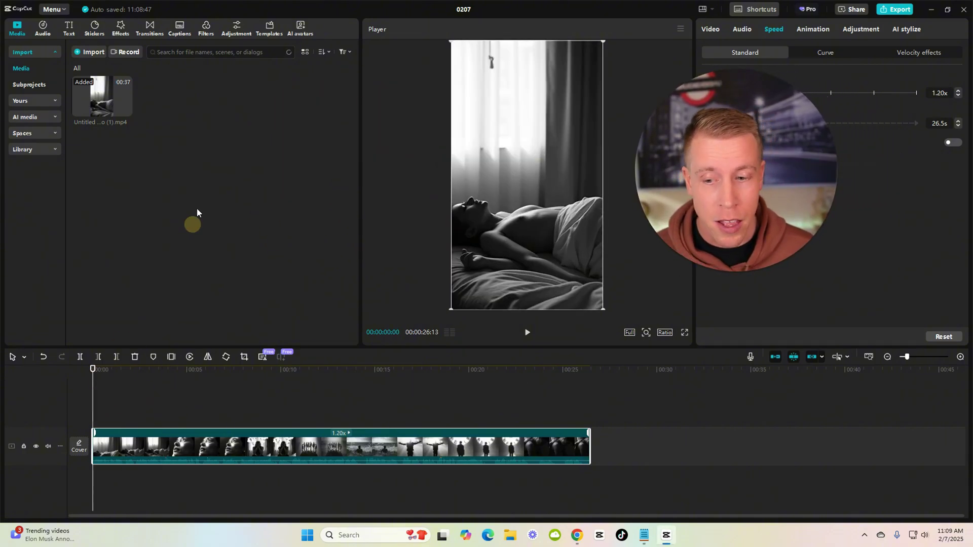
# Add the Tracking Shot effect stretched over the whole clip and preview it
pyautogui.click(119, 29)
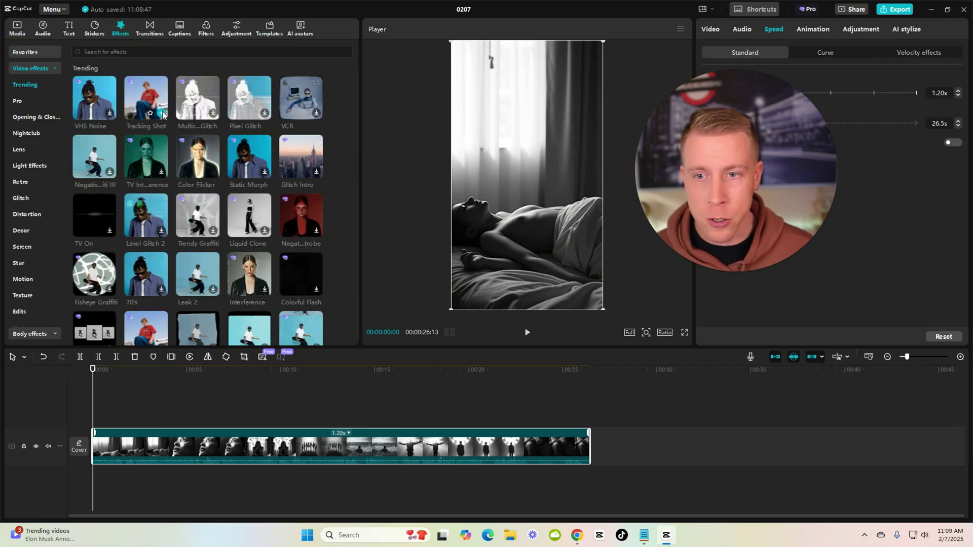
pyautogui.click(162, 113)
pyautogui.moveTo(148, 420); pyautogui.dragTo(589, 420)
pyautogui.click(469, 342)
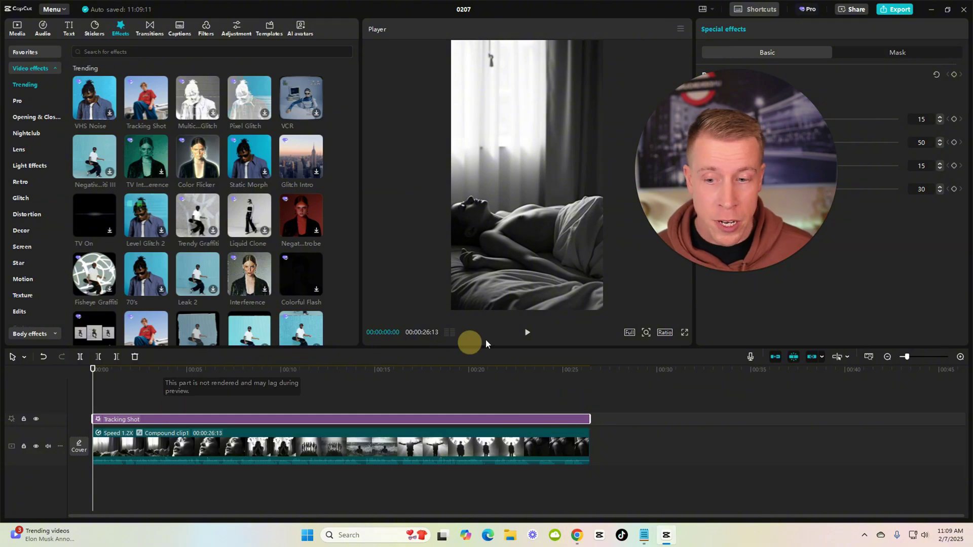
pyautogui.click(527, 335)
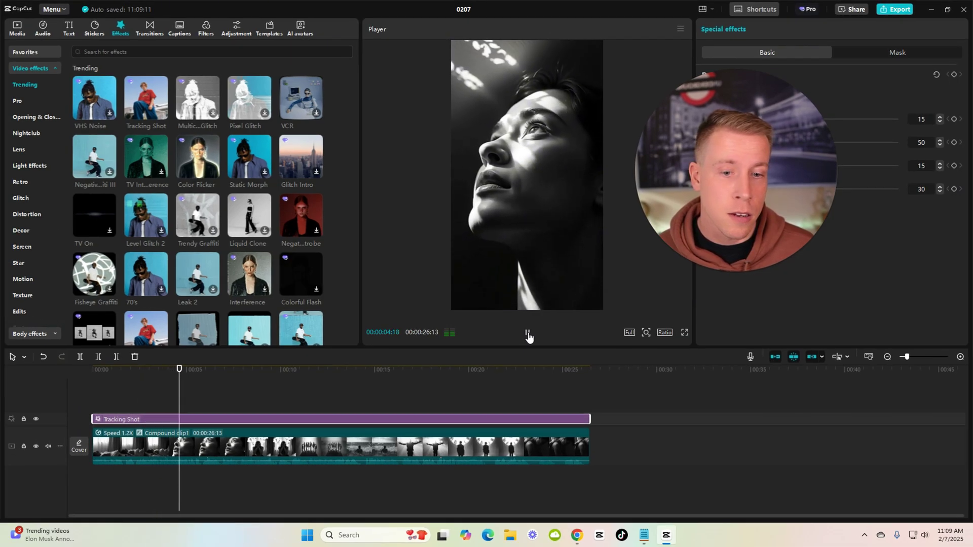
pyautogui.click(528, 335)
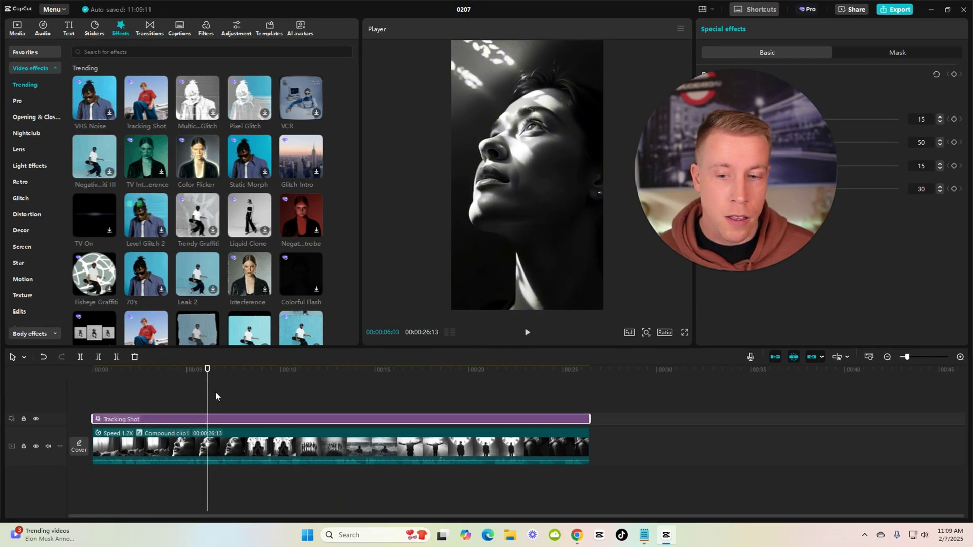
pyautogui.moveTo(141, 398)
pyautogui.mouseDown()
pyautogui.moveTo(81, 406)
pyautogui.moveTo(127, 407)
pyautogui.mouseUp()
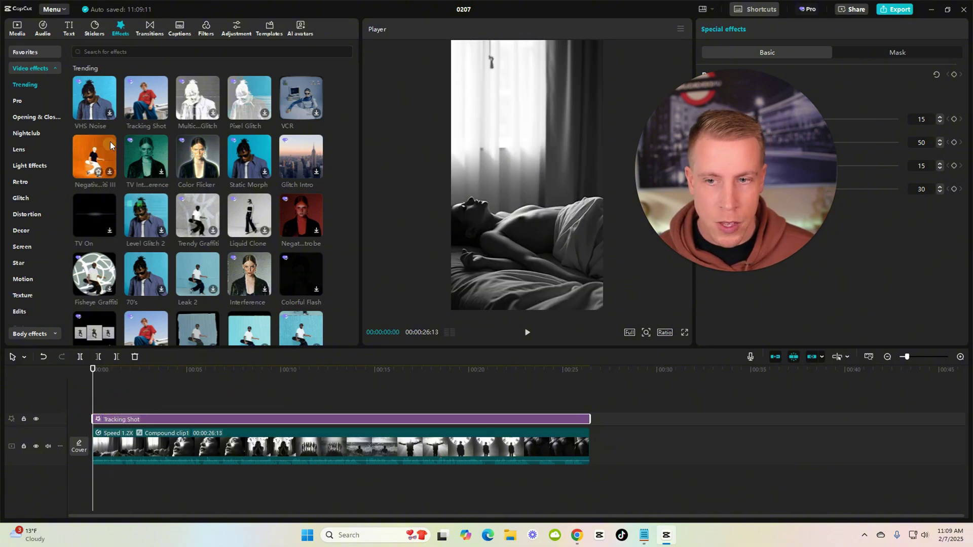
# Add Color Flicker ending where the video ends and preview both effects
pyautogui.moveTo(214, 153); pyautogui.dragTo(156, 404)
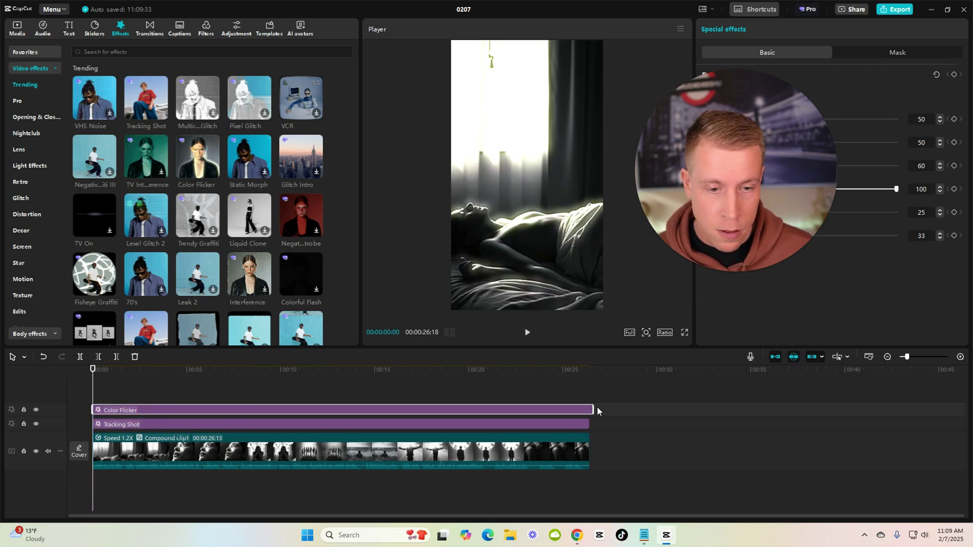
pyautogui.moveTo(594, 410); pyautogui.dragTo(590, 410)
pyautogui.click(103, 451)
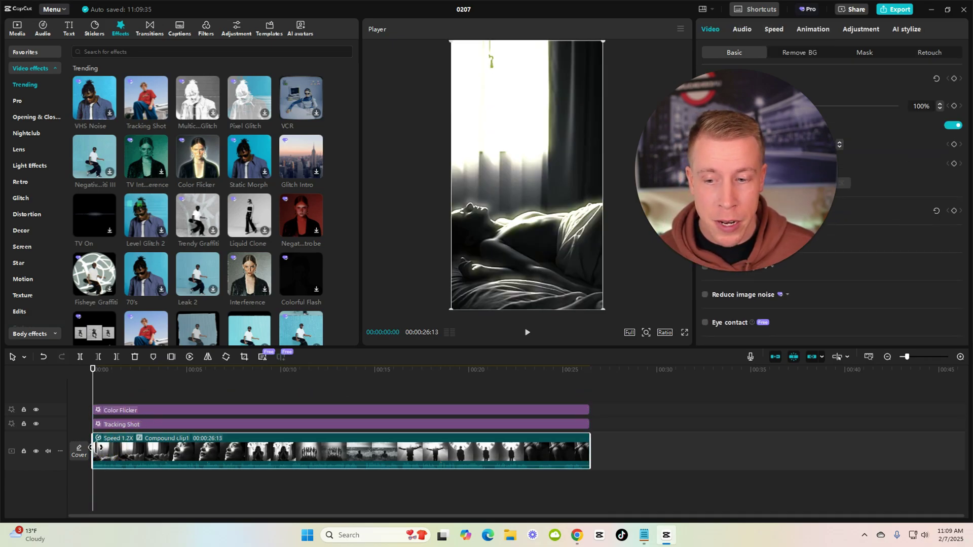
pyautogui.click(531, 334)
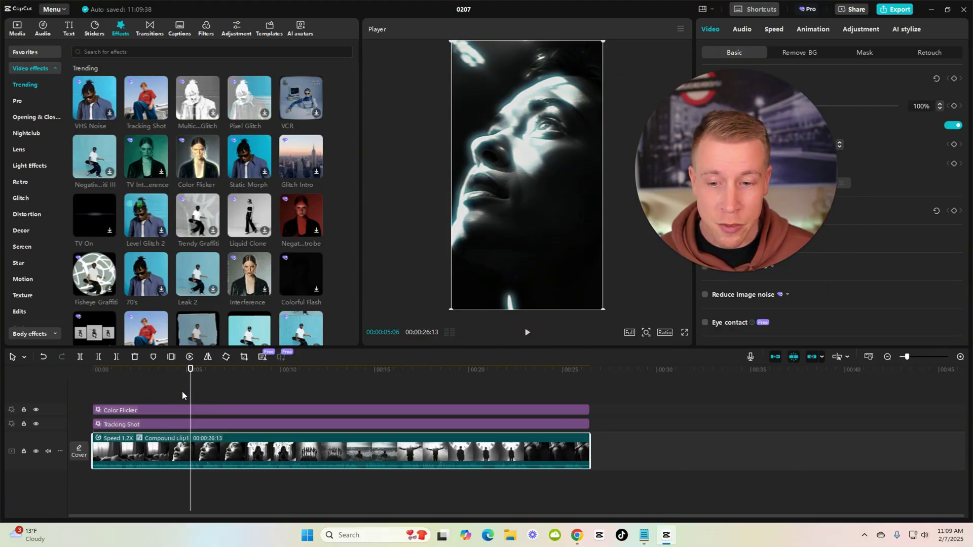
pyautogui.click(95, 387)
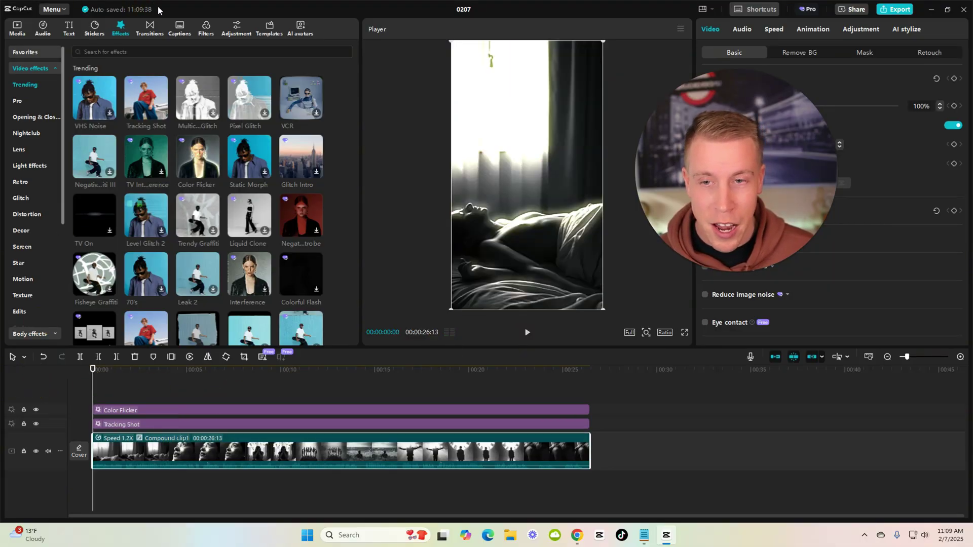
# Auto-generate captions from the voiceover using a caption style template
pyautogui.click(179, 29)
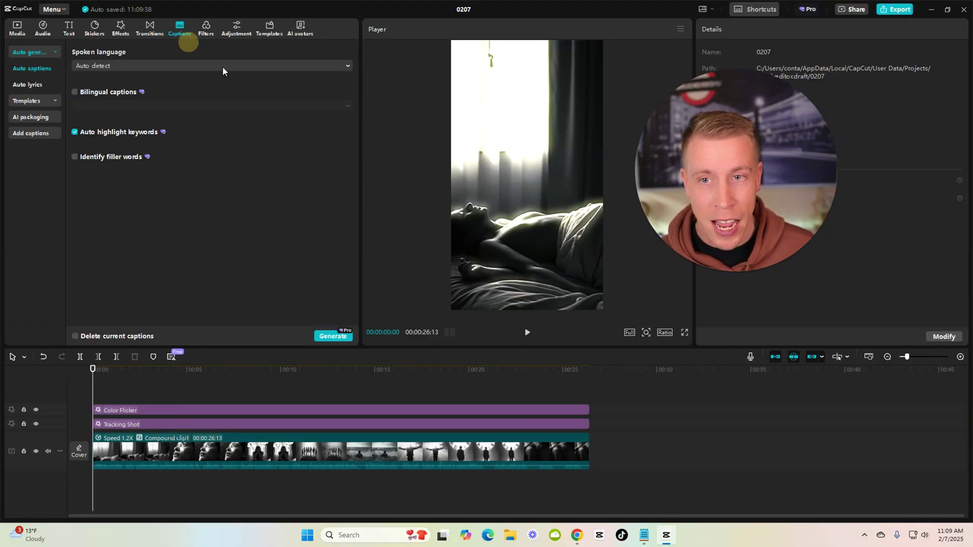
pyautogui.click(35, 101)
pyautogui.click(315, 112)
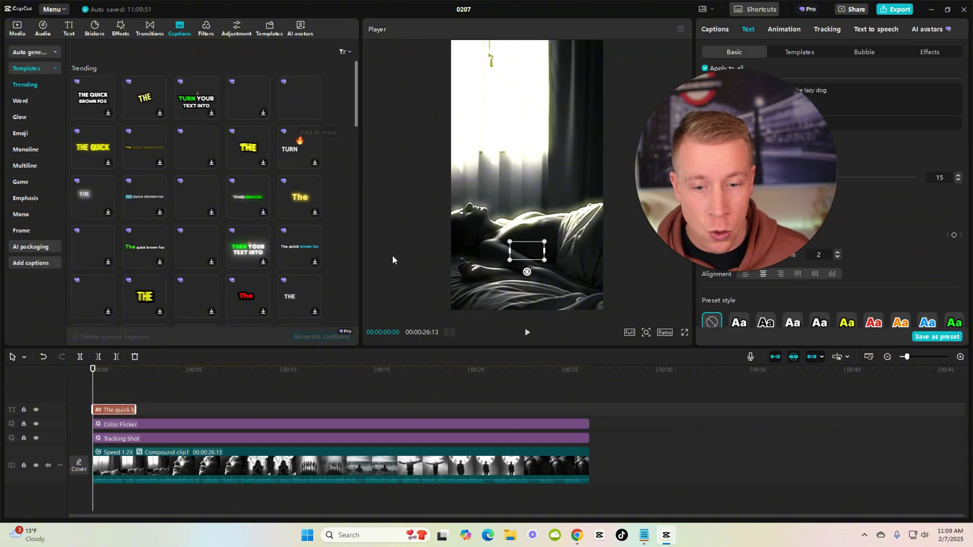
pyautogui.press('Delete')
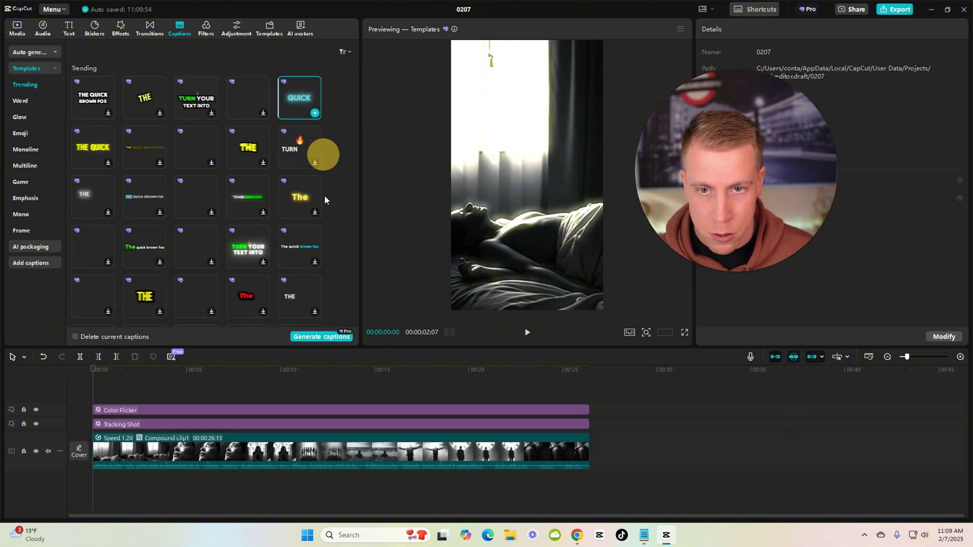
pyautogui.click(325, 335)
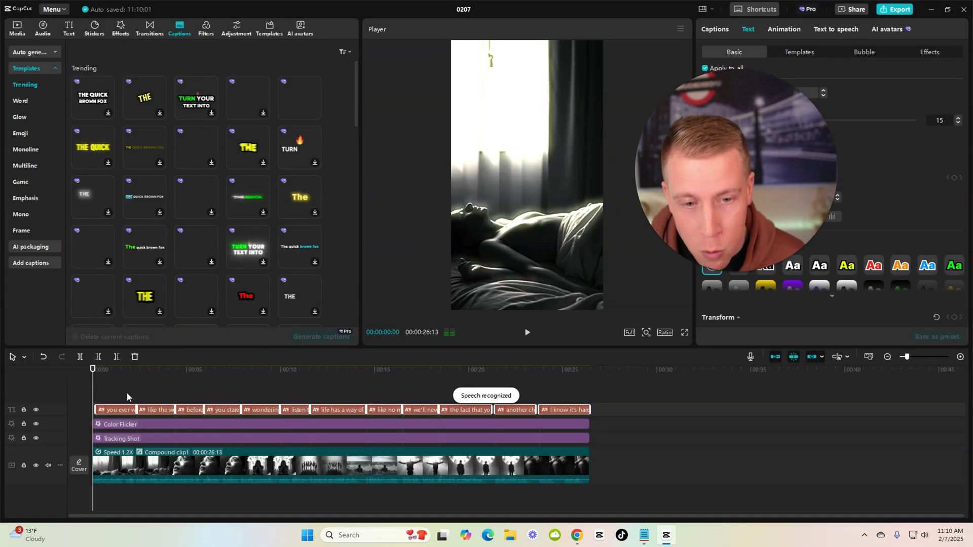
# Enlarge the FEEL caption in the frame and rewind to the start
pyautogui.moveTo(97, 383); pyautogui.dragTo(119, 380)
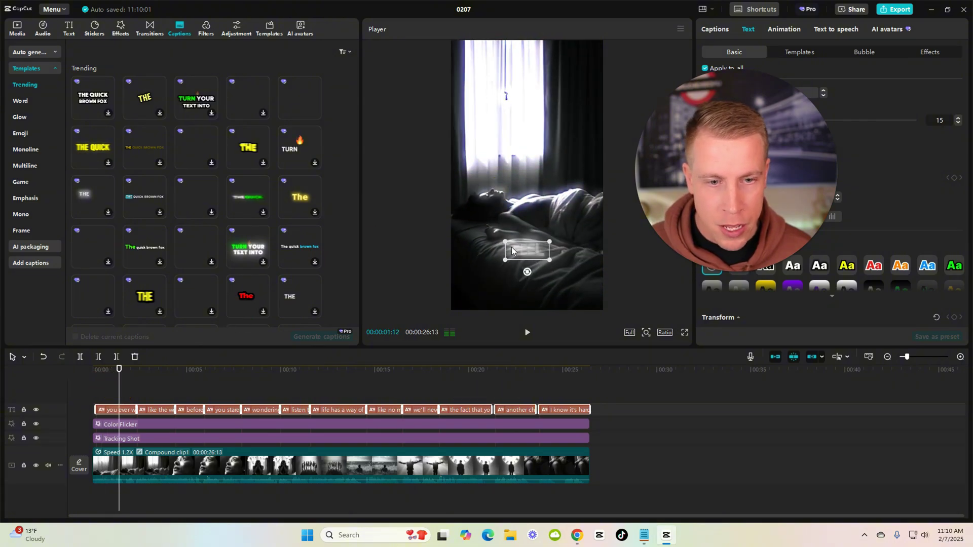
pyautogui.moveTo(505, 243); pyautogui.dragTo(391, 230)
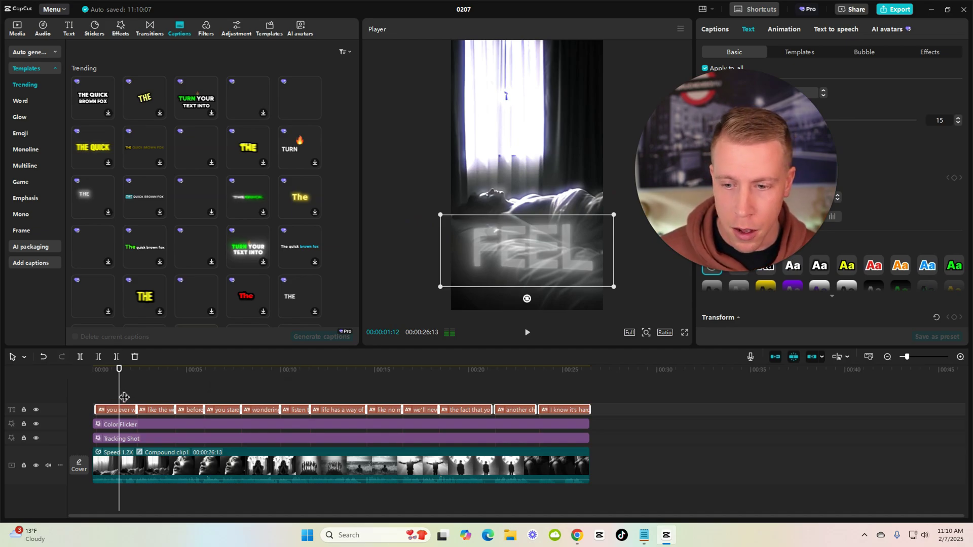
pyautogui.click(80, 389)
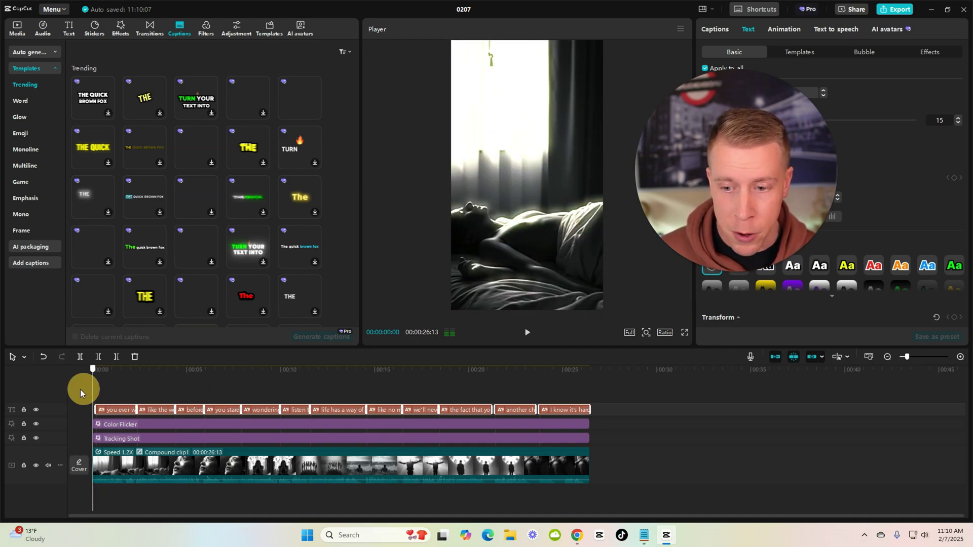
# Pause on DROWNING, select all captions, and resize and reposition them in the frame
pyautogui.click(528, 335)
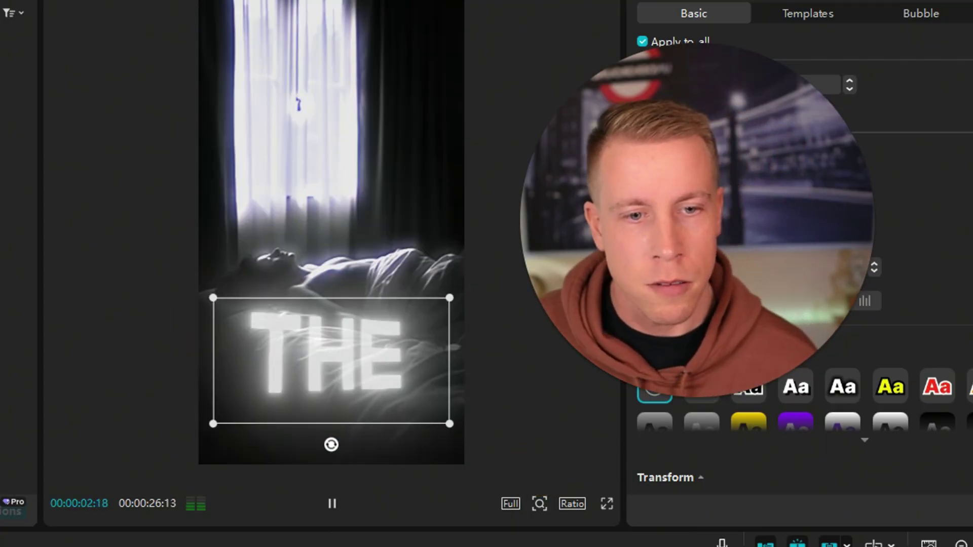
pyautogui.click(107, 63)
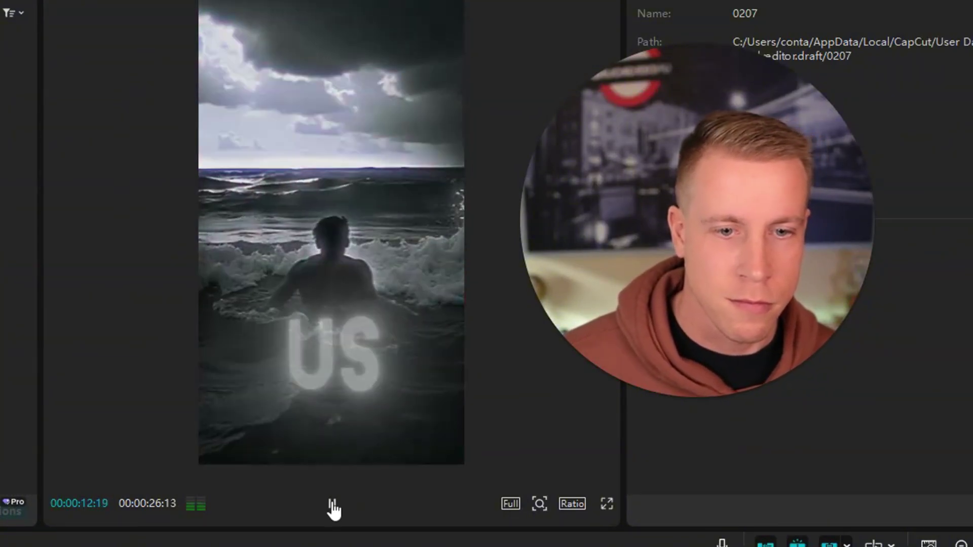
pyautogui.click(333, 505)
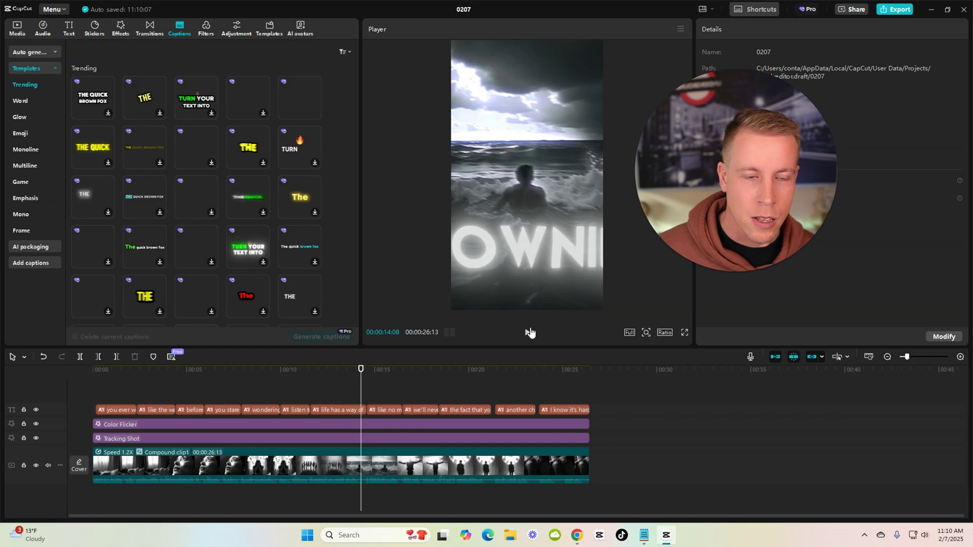
pyautogui.moveTo(499, 410); pyautogui.dragTo(83, 412)
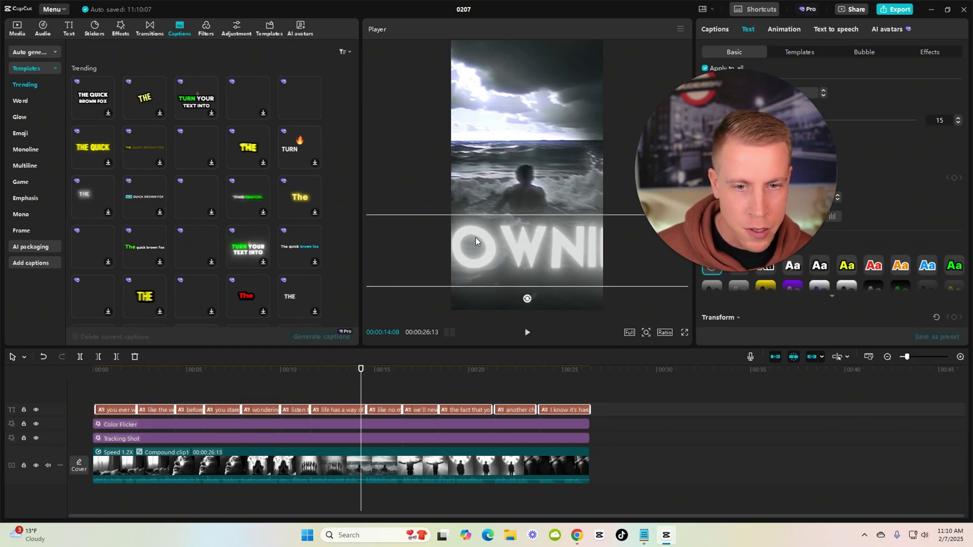
pyautogui.moveTo(475, 237); pyautogui.dragTo(426, 215)
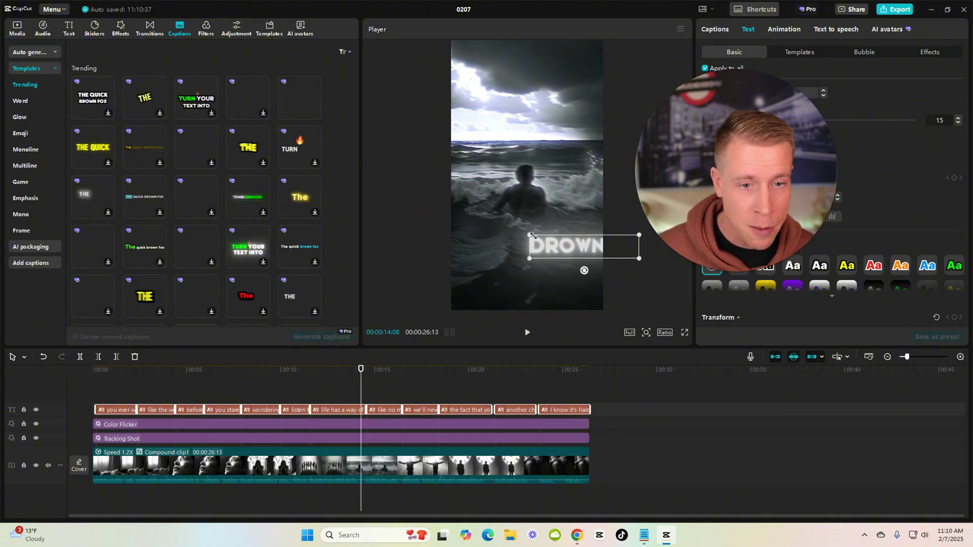
pyautogui.moveTo(486, 228); pyautogui.dragTo(441, 224)
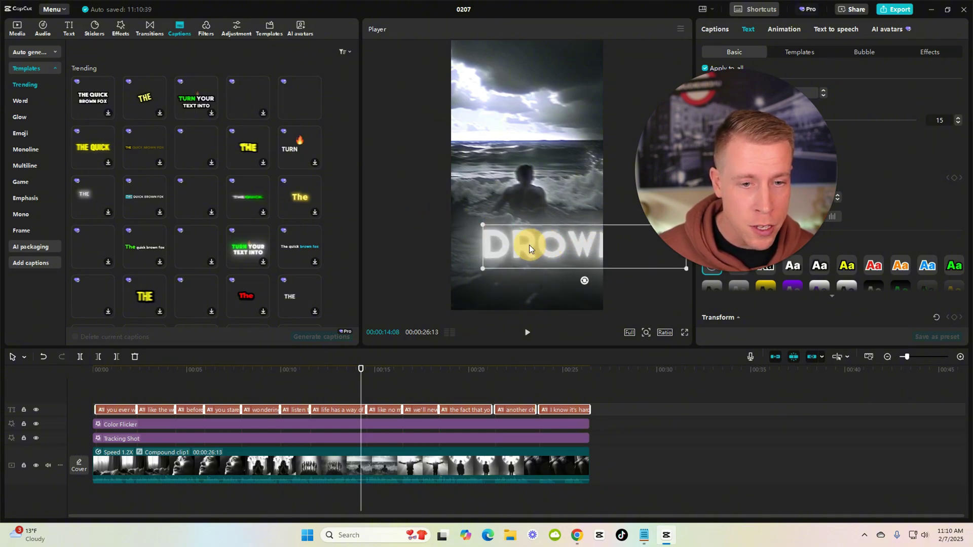
pyautogui.moveTo(529, 245); pyautogui.dragTo(494, 233)
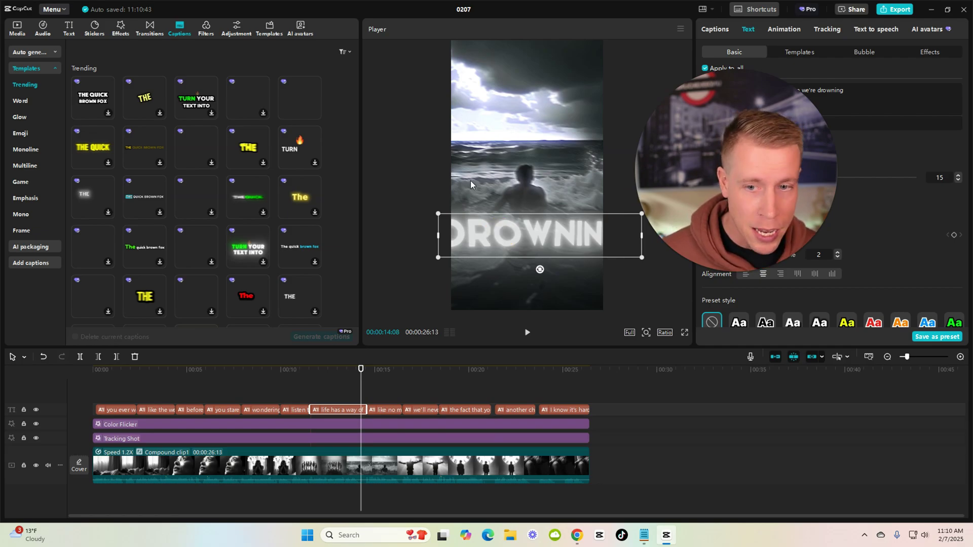
pyautogui.click(382, 166)
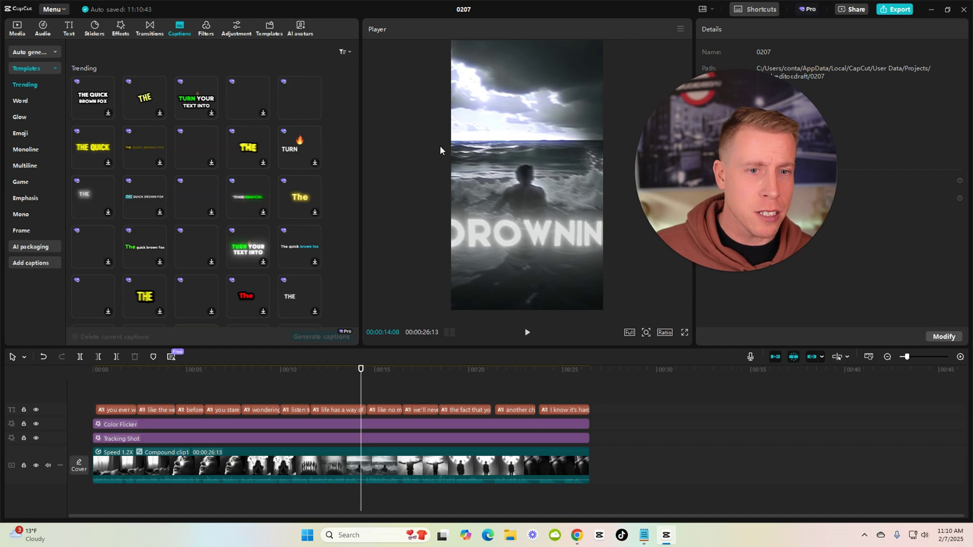
# Glance at the Syllaby project in the browser, then return to CapCut
pyautogui.moveTo(577, 535)
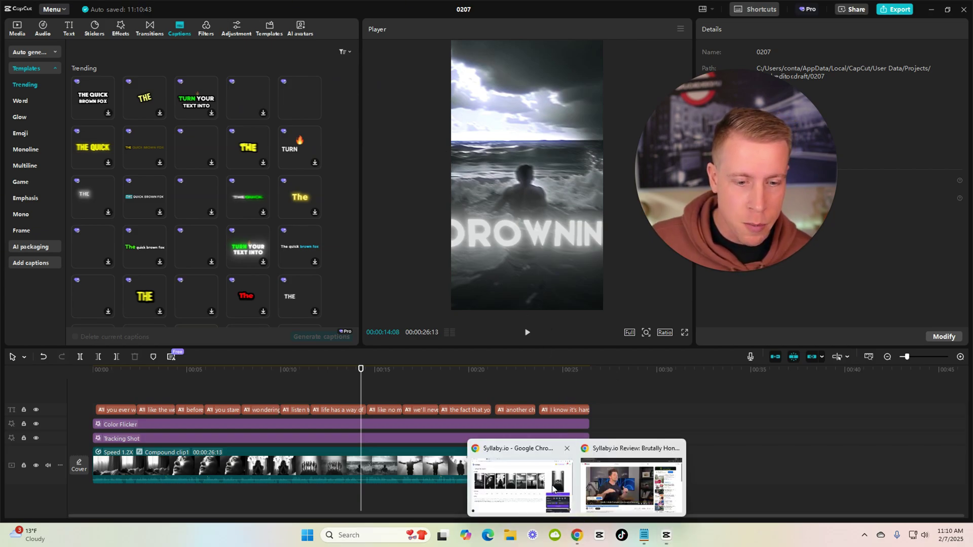
pyautogui.click(520, 481)
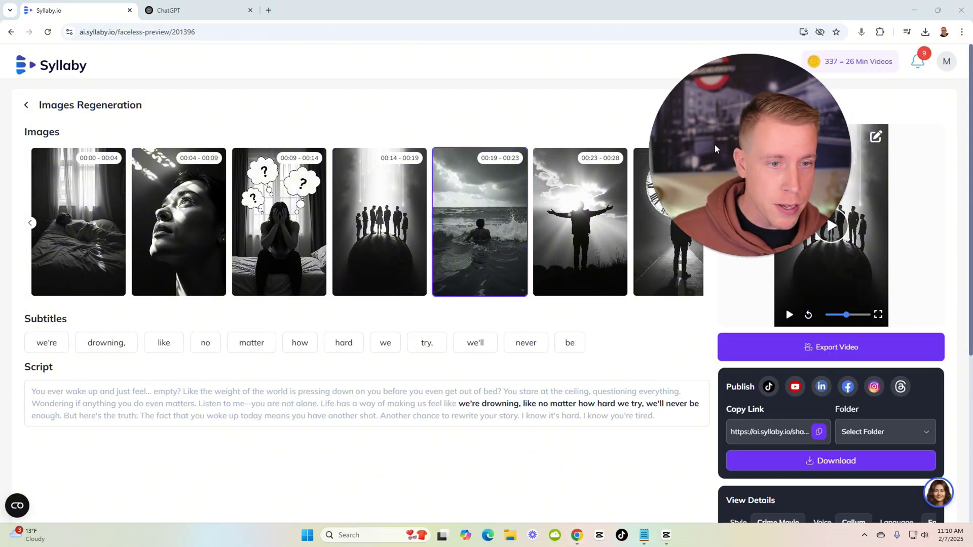
pyautogui.moveTo(792, 249)
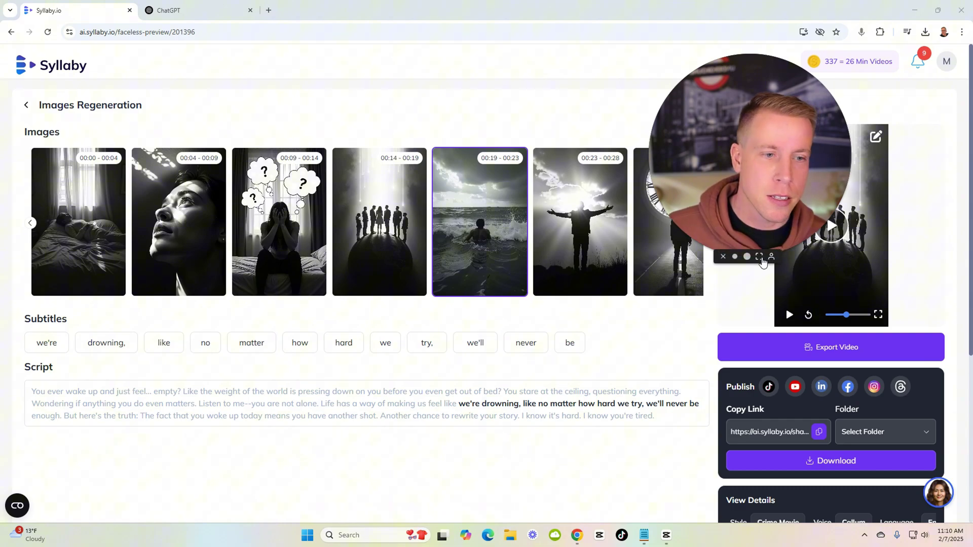
pyautogui.click(666, 535)
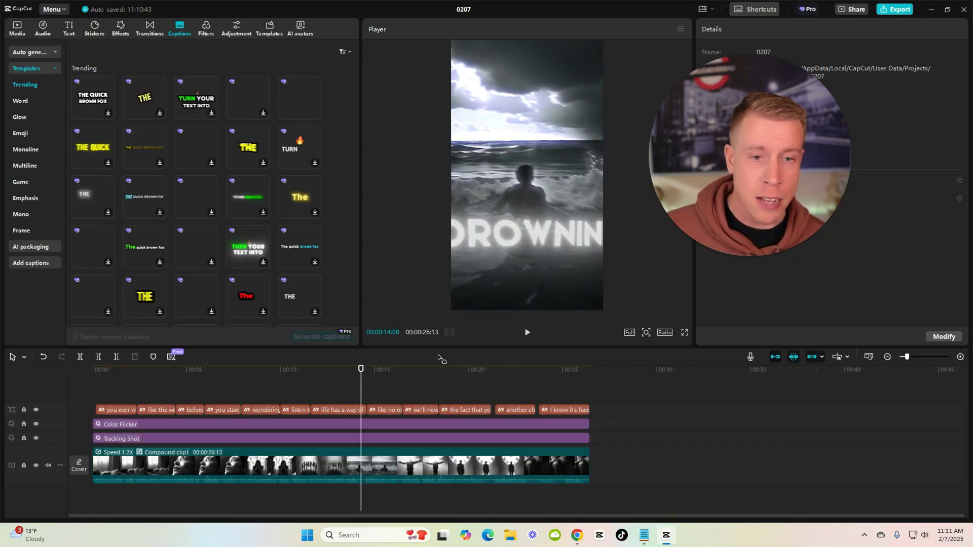
# Shift the PRESSING caption slightly left at about 00:03 and replay the video
pyautogui.moveTo(350, 395); pyautogui.dragTo(163, 387)
pyautogui.click(111, 409)
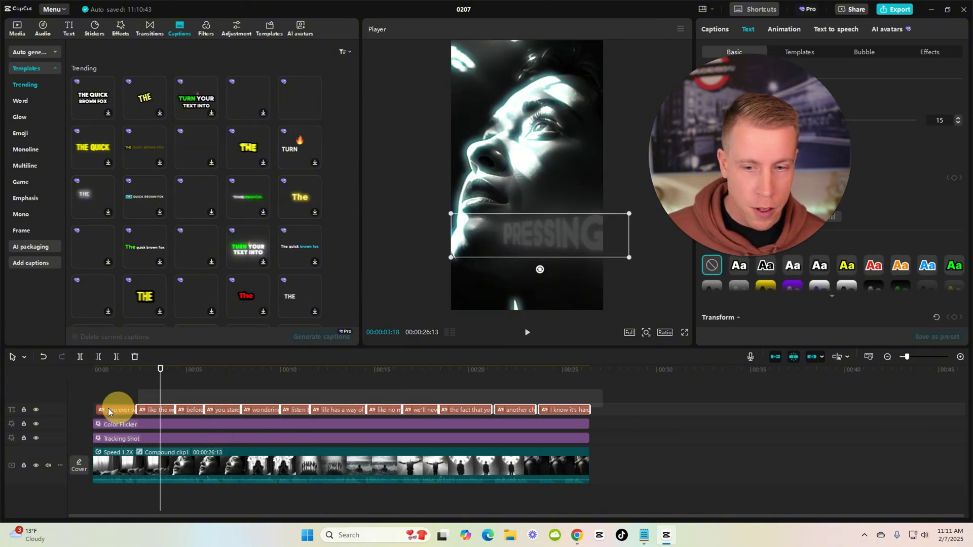
pyautogui.moveTo(548, 233); pyautogui.dragTo(527, 230)
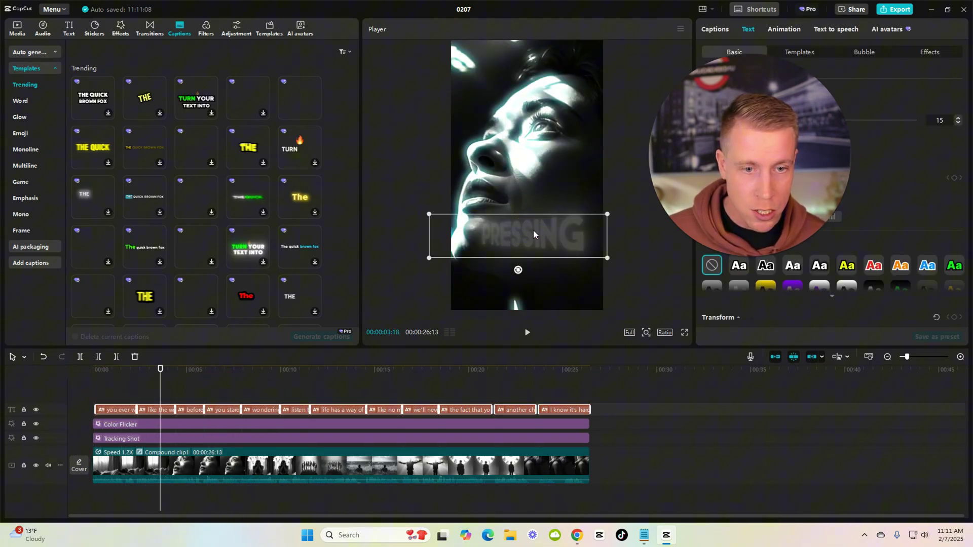
pyautogui.click(525, 277)
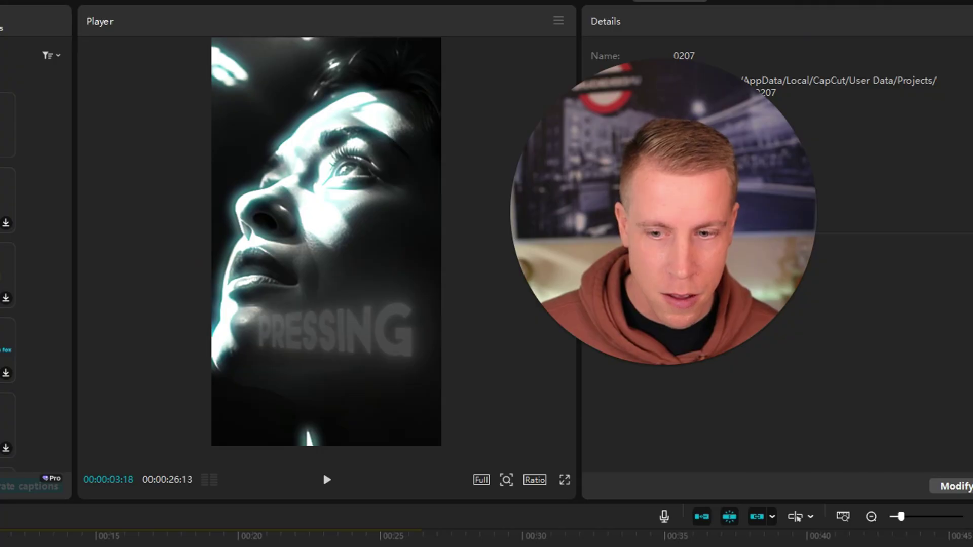
pyautogui.click(527, 332)
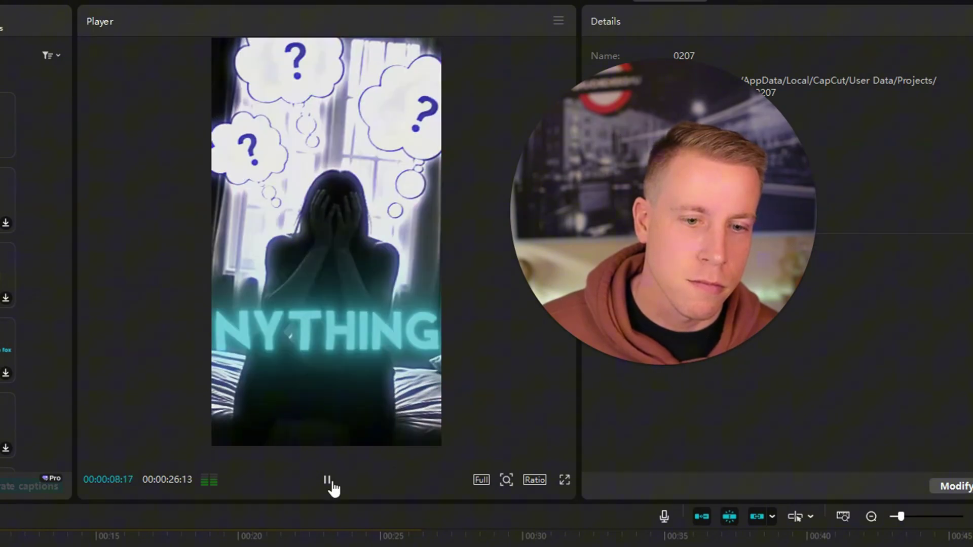
pyautogui.click(327, 480)
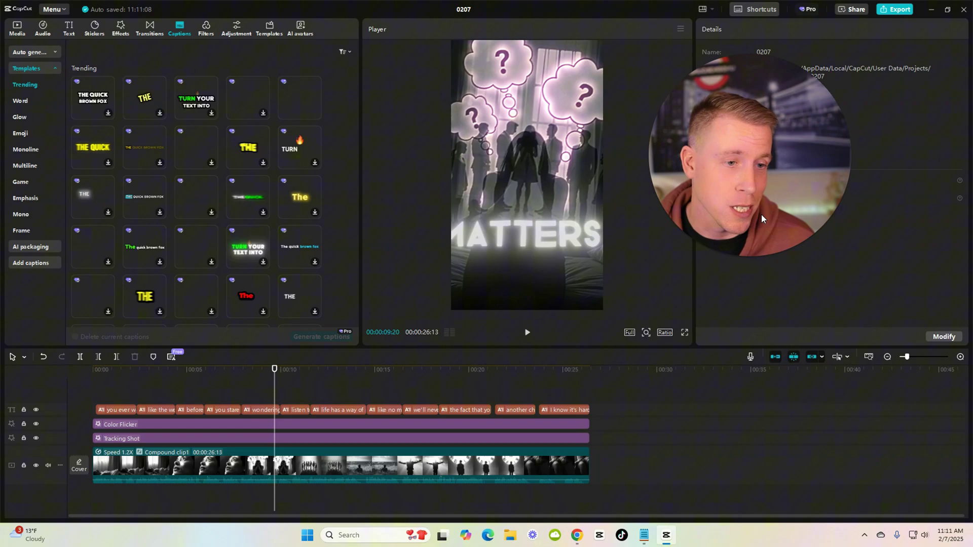
pyautogui.moveTo(769, 263)
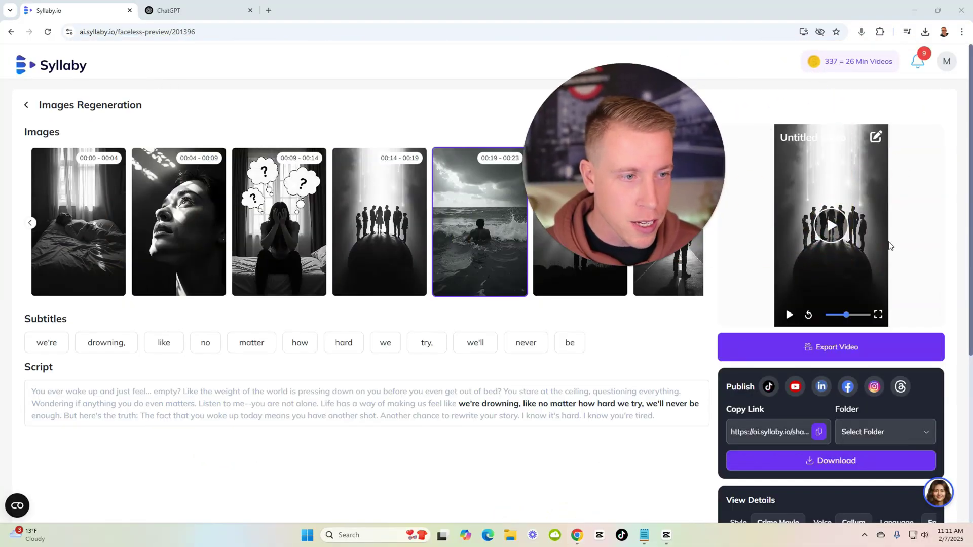
# Play Syllaby's original video full screen to about 0:08, then return to CapCut project 0207
pyautogui.click(878, 316)
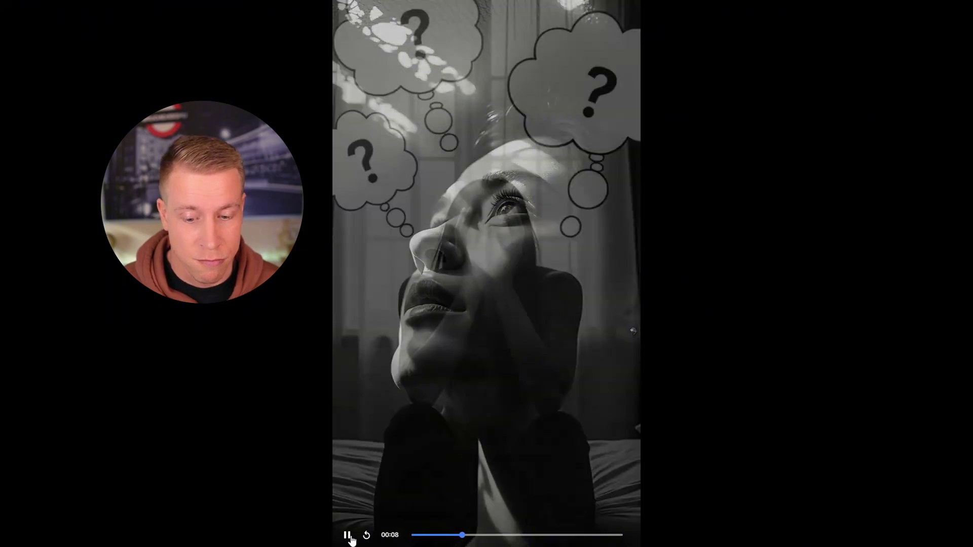
pyautogui.click(348, 533)
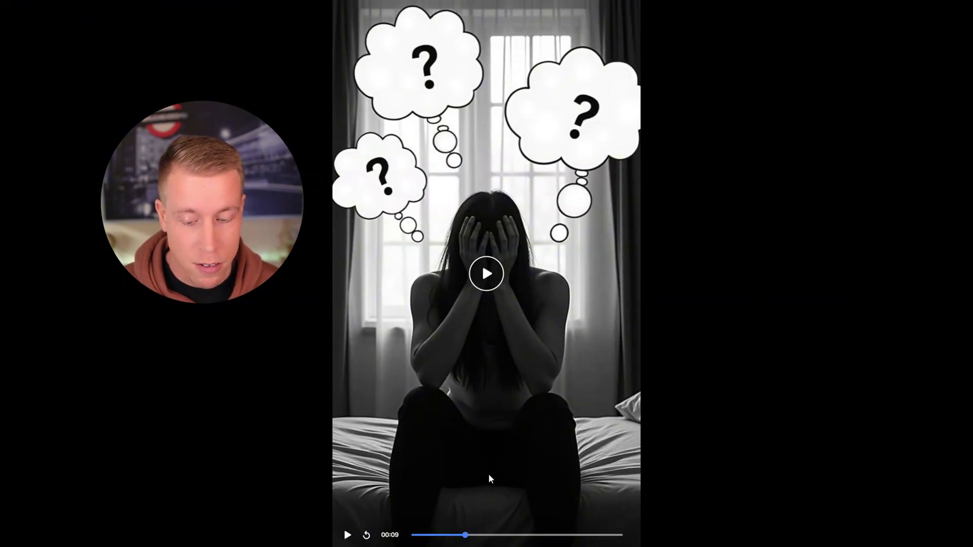
pyautogui.press('Escape')
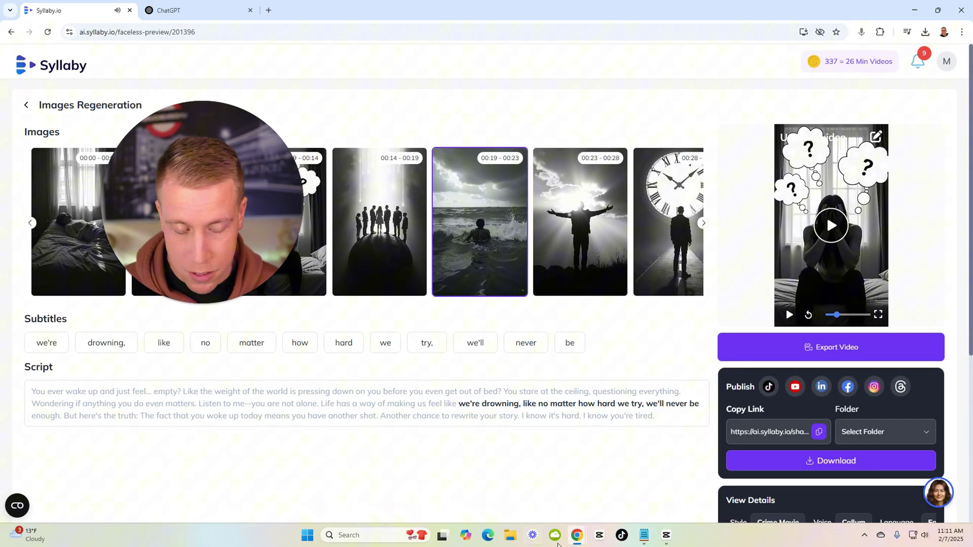
pyautogui.click(666, 535)
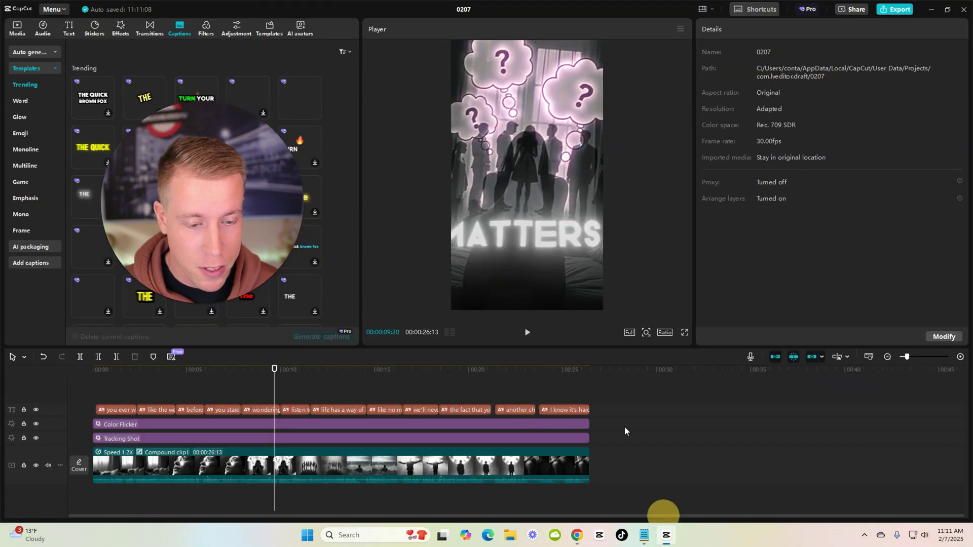
# Play the CapCut edit in the full-screen preview
pyautogui.click(684, 334)
pyautogui.press('space')
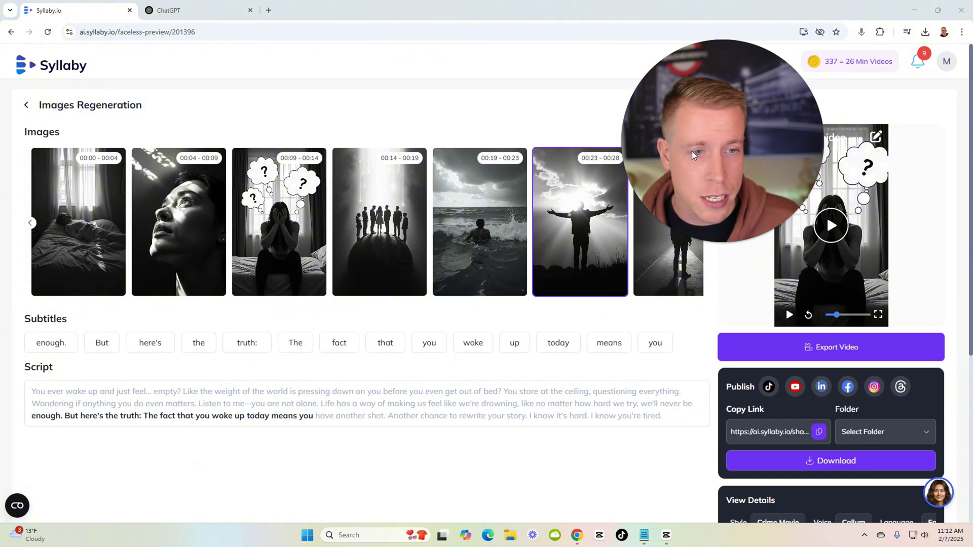
pyautogui.click(335, 236)
pyautogui.click(309, 192)
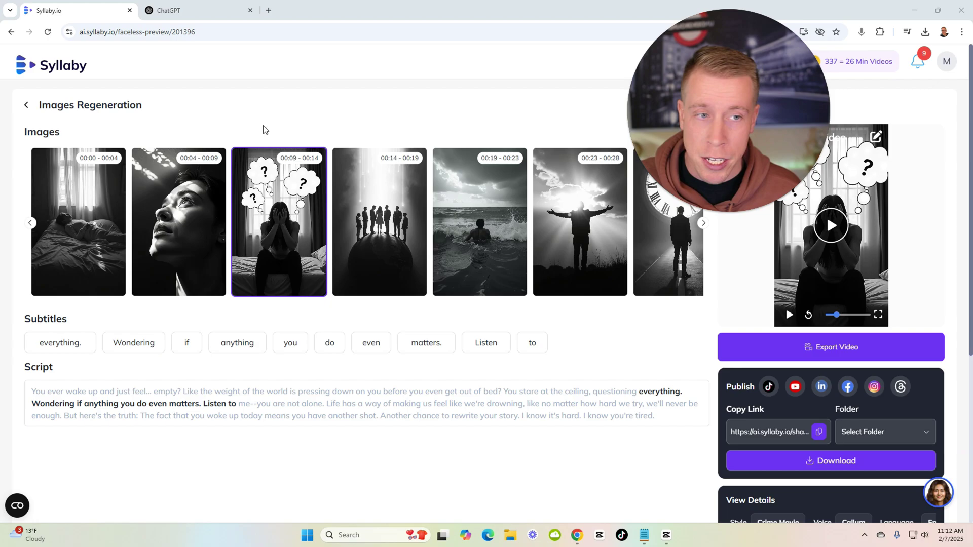
pyautogui.click(80, 174)
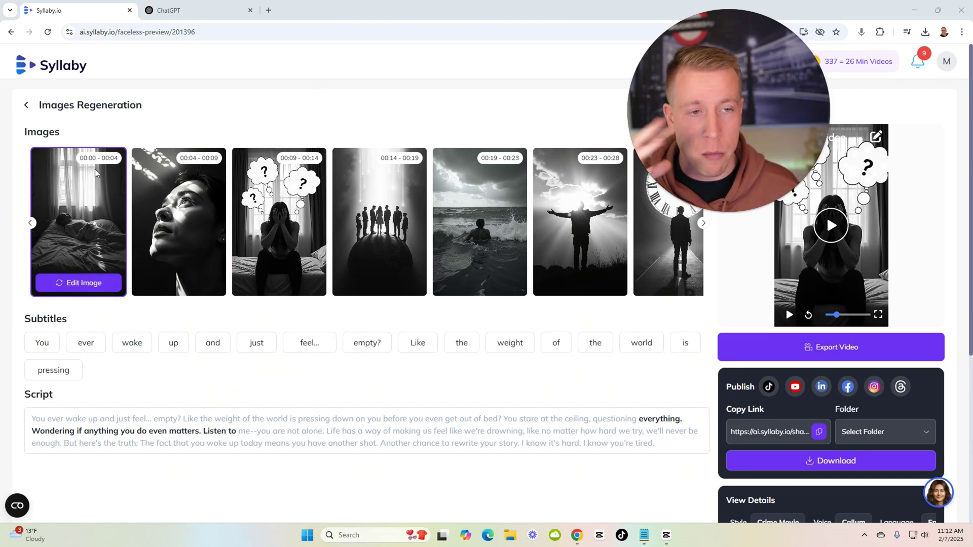
pyautogui.click(178, 203)
pyautogui.click(580, 192)
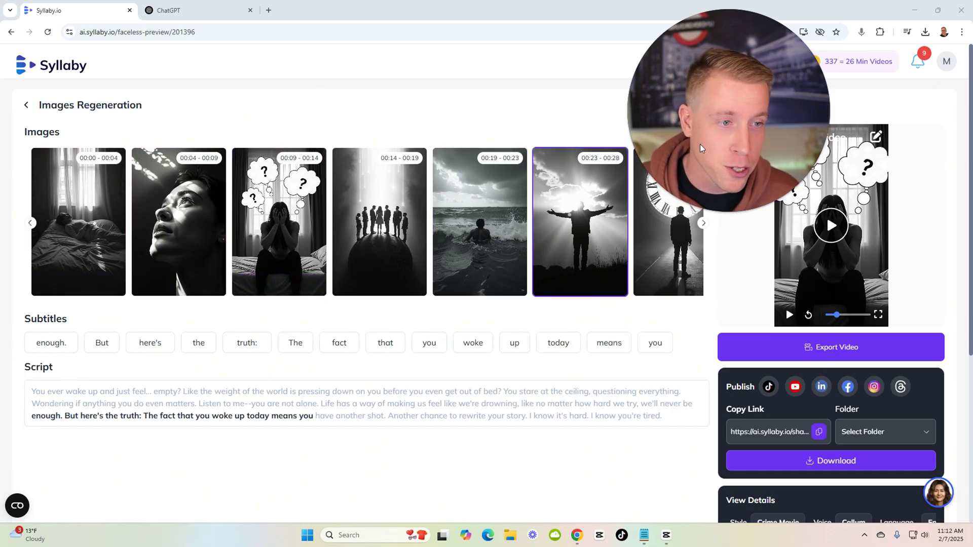